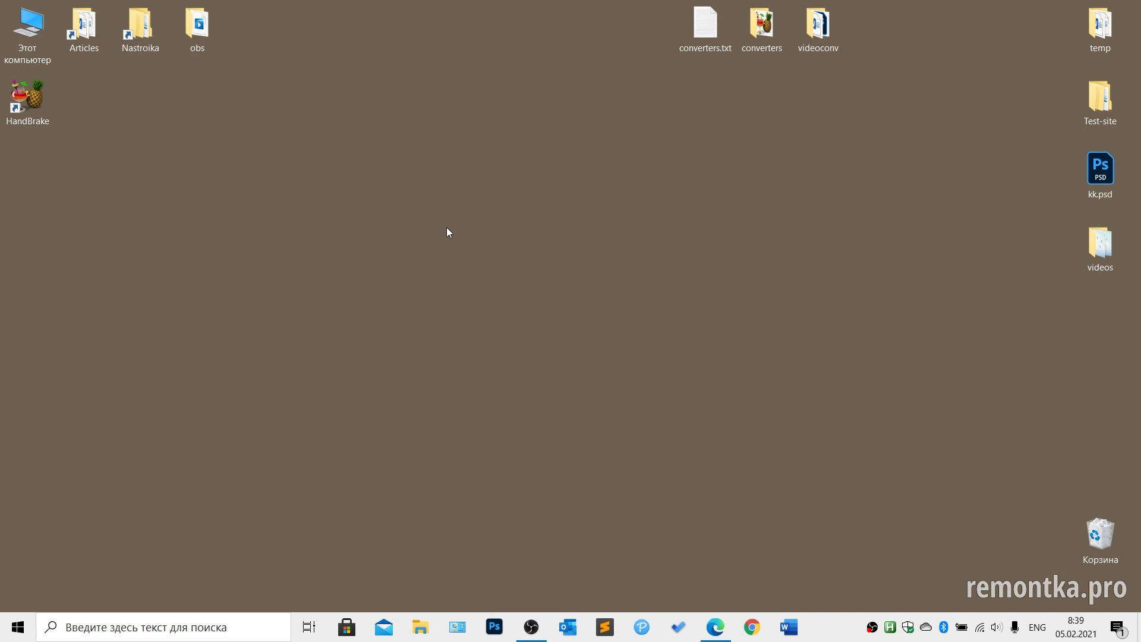
Switch to the Edge browser, view the HandBrake downloads page for other platforms, and return to the desktop.
{"action": "left_click", "coordinate": [714, 627]}
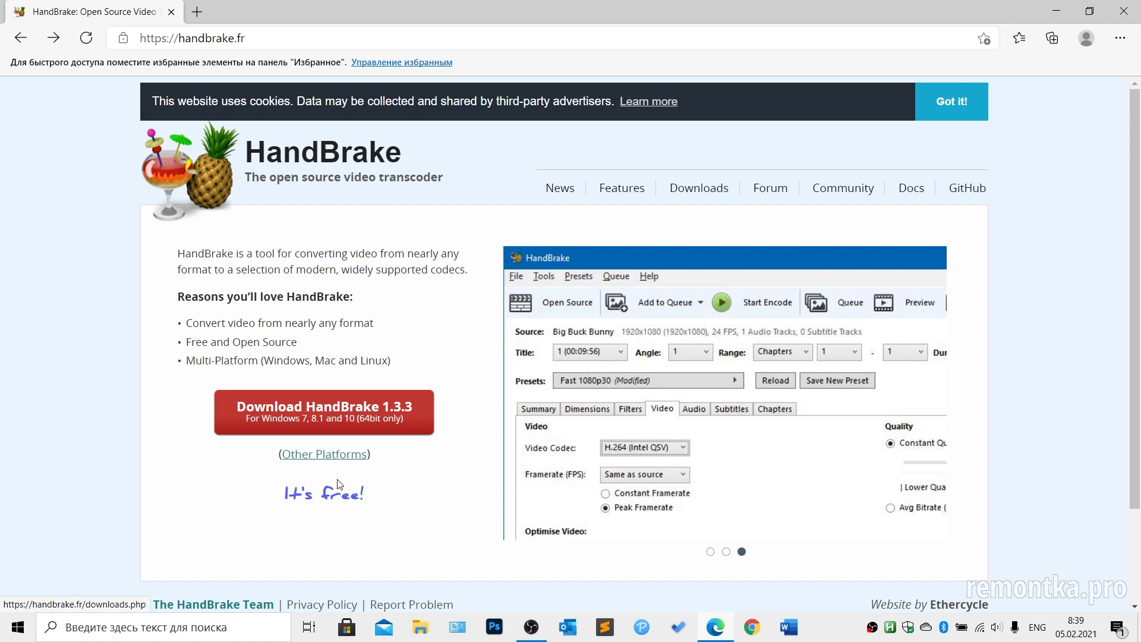
{"action": "left_click", "coordinate": [338, 459]}
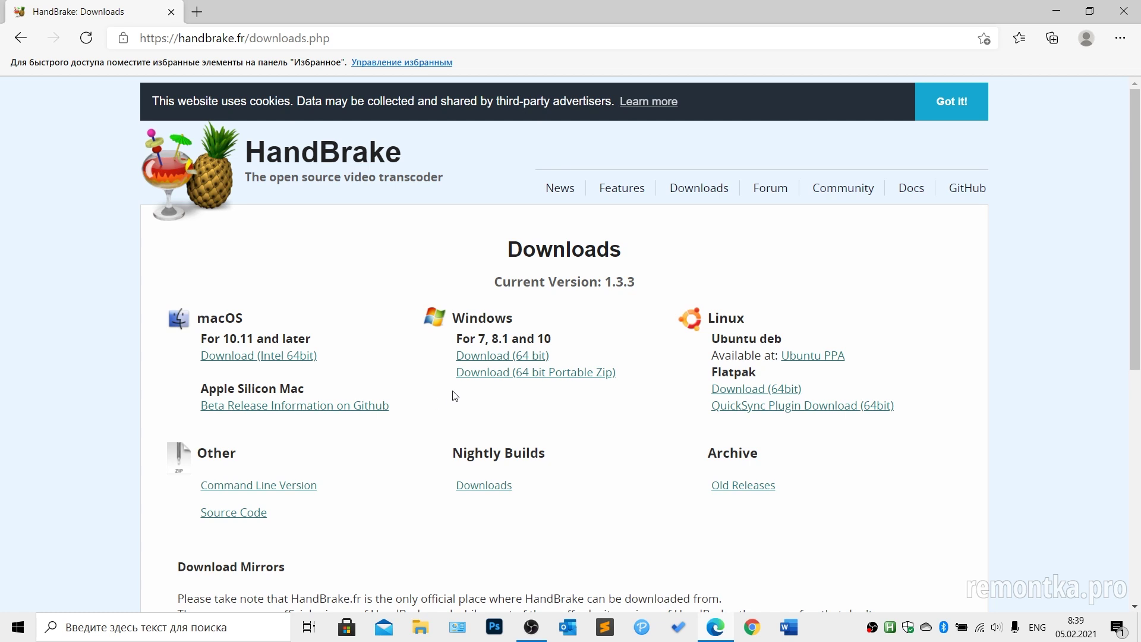
{"action": "left_click", "coordinate": [1056, 11]}
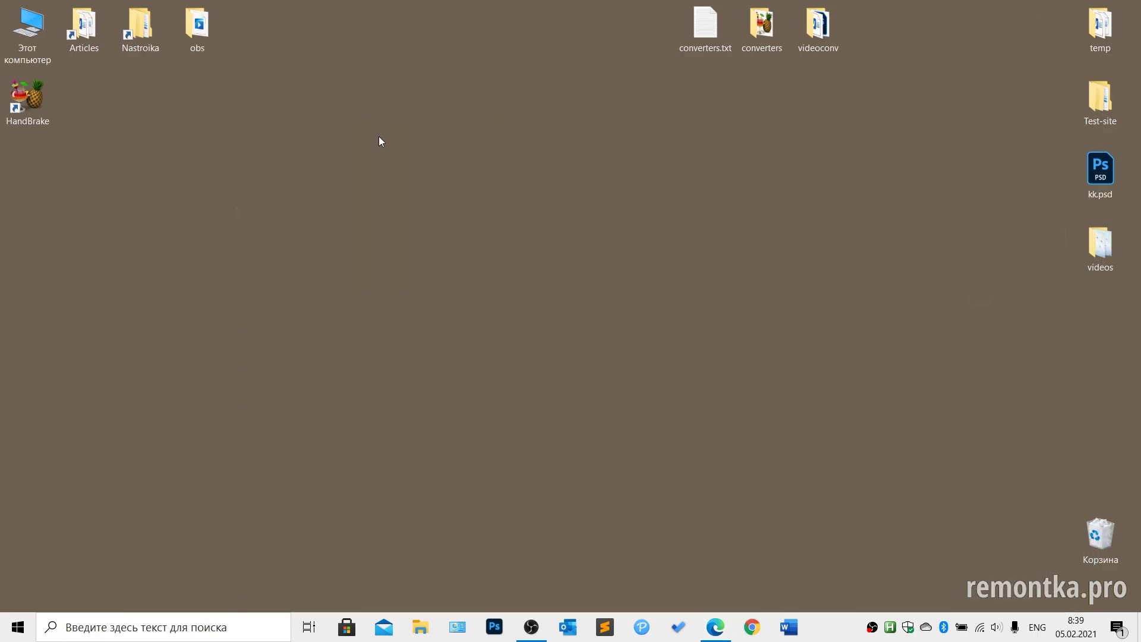
Launch HandBrake and load the desktop's videos folder as the source.
{"action": "double_click", "coordinate": [39, 101]}
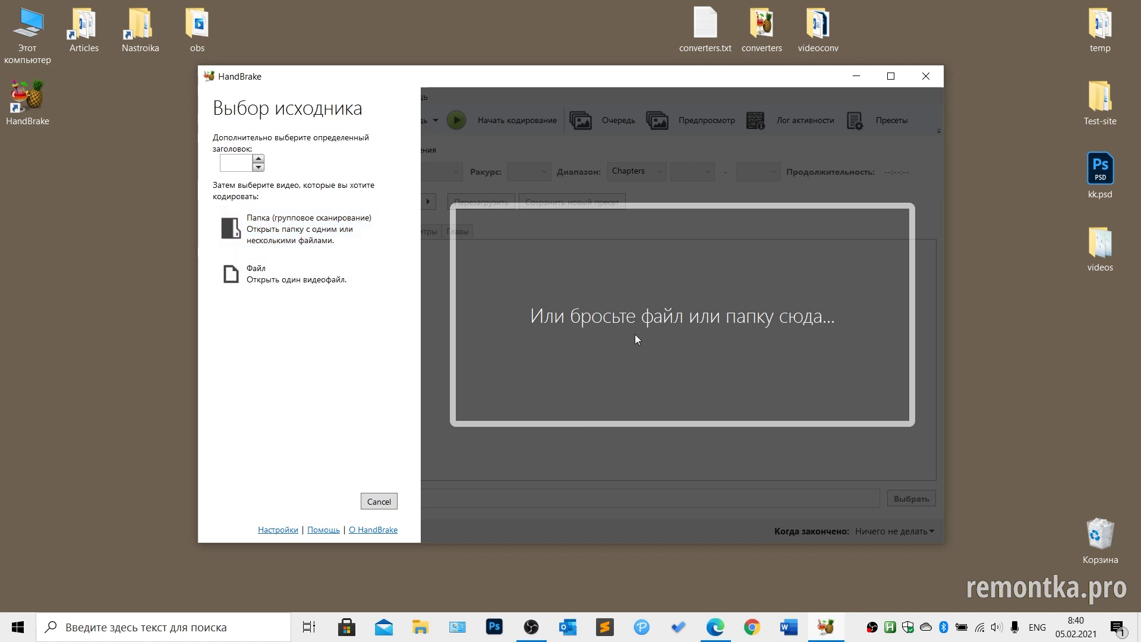
{"action": "left_click_drag", "start_coordinate": [1100, 244], "coordinate": [651, 325]}
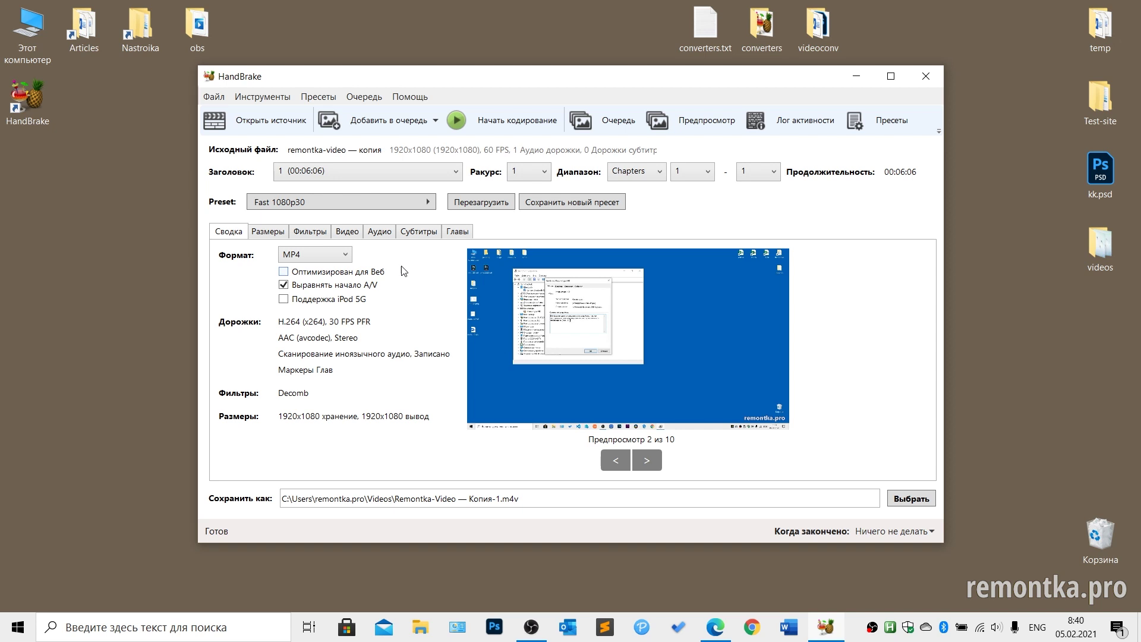
Apply the Super HQ 1080p30 Surround preset from the General group.
{"action": "left_click", "coordinate": [431, 204]}
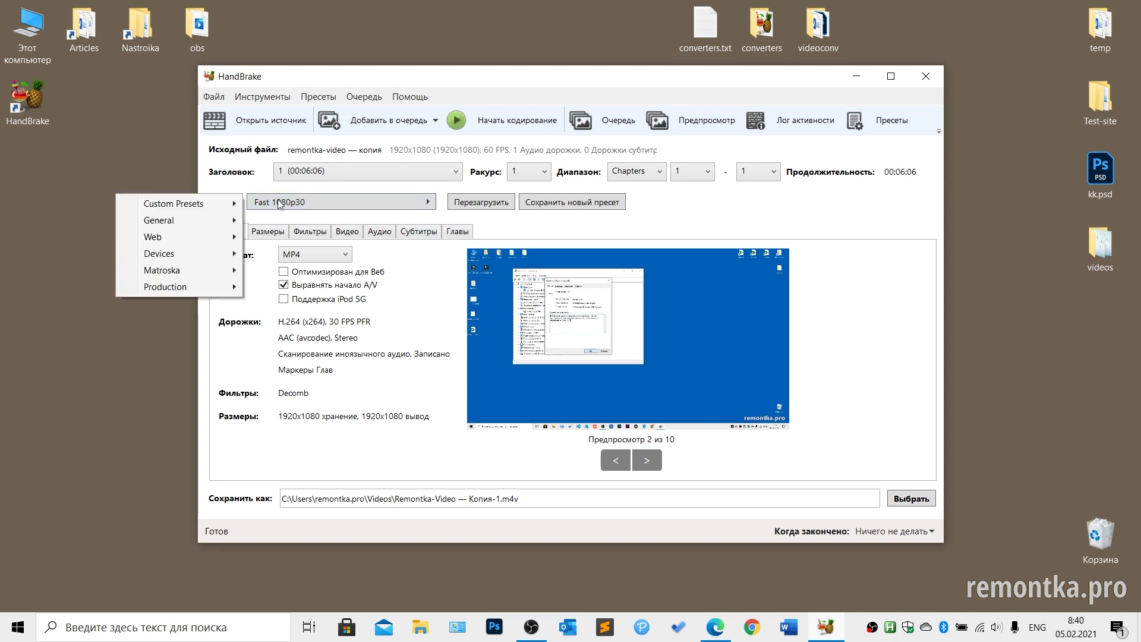
{"action": "mouse_move", "coordinate": [190, 218]}
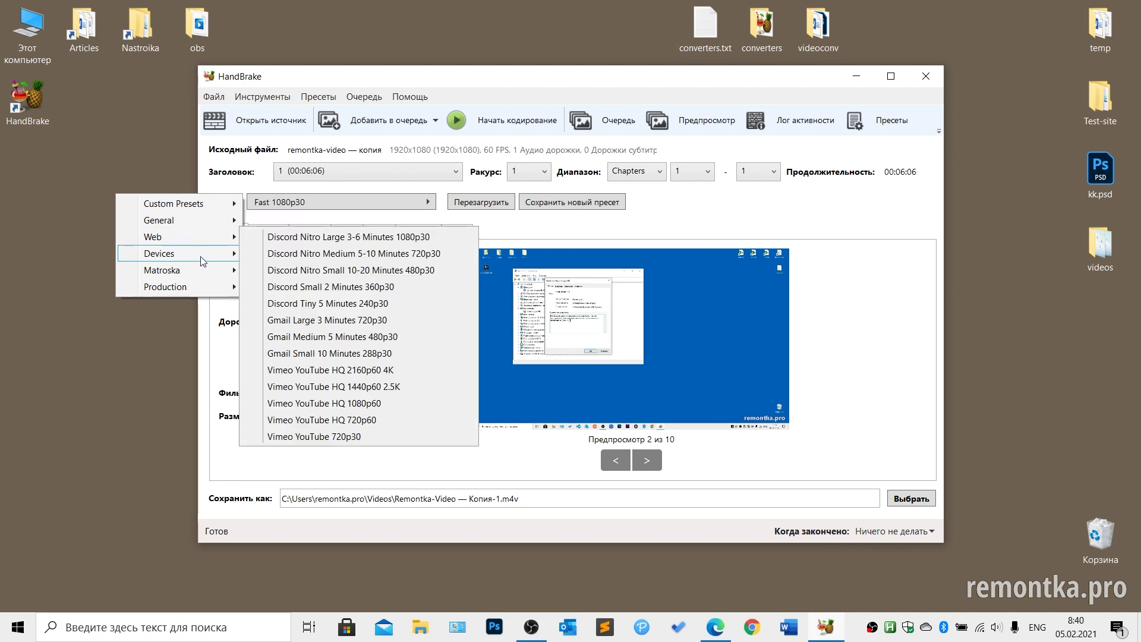
{"action": "mouse_move", "coordinate": [202, 260]}
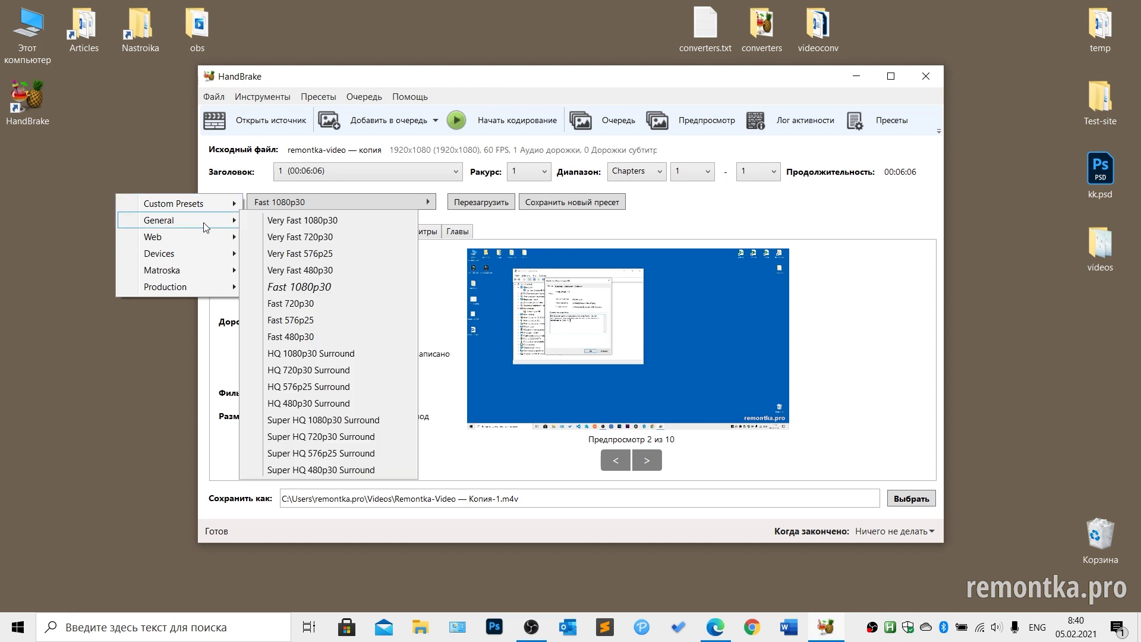
{"action": "left_click", "coordinate": [334, 420]}
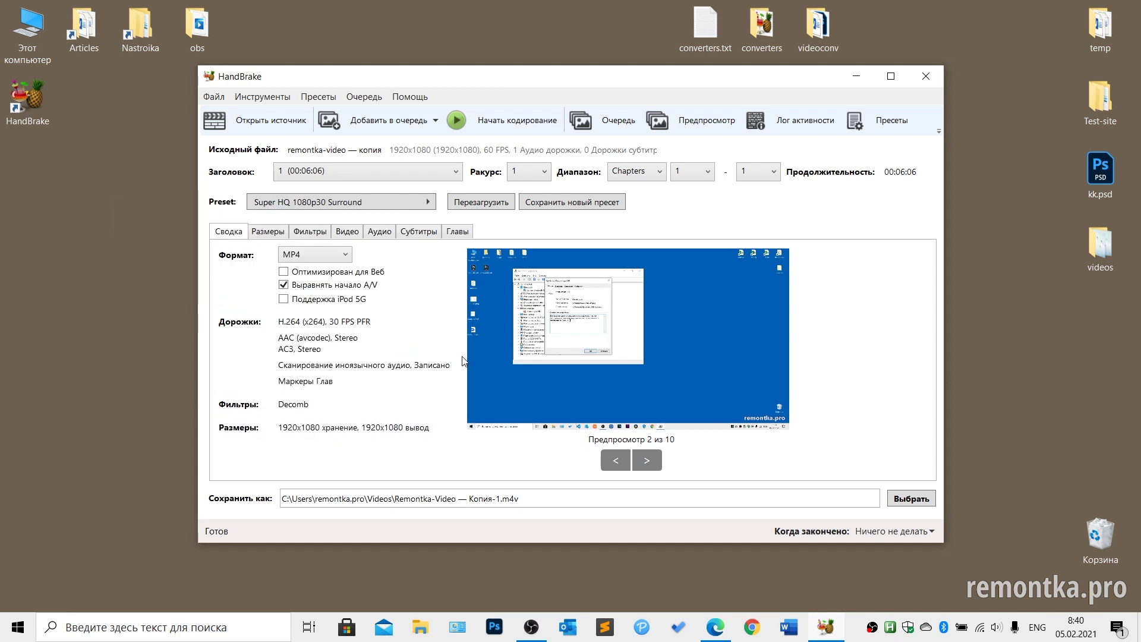
Review the preset's dimensions, filters, video, audio and subtitle settings, and return to the summary.
{"action": "left_click", "coordinate": [274, 235]}
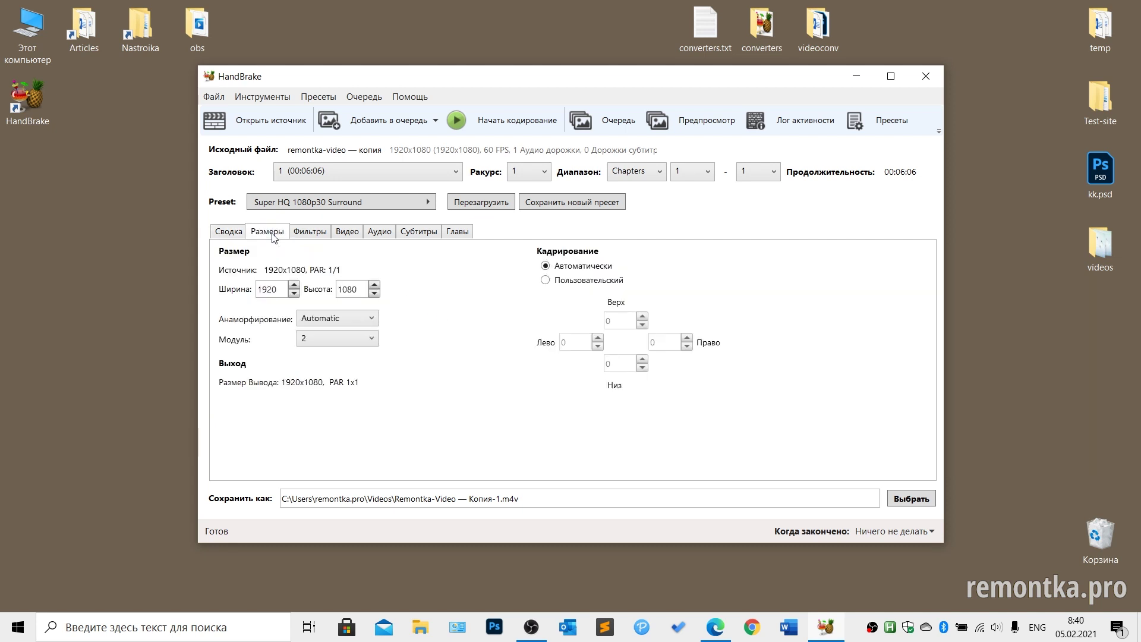
{"action": "left_click", "coordinate": [303, 236]}
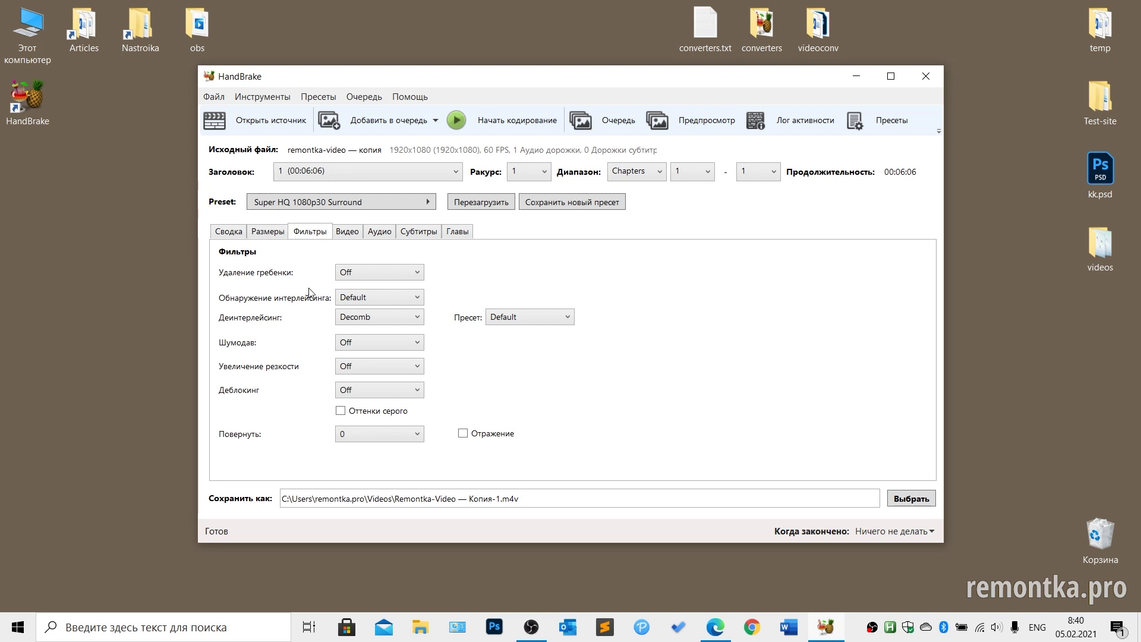
{"action": "left_click", "coordinate": [350, 235]}
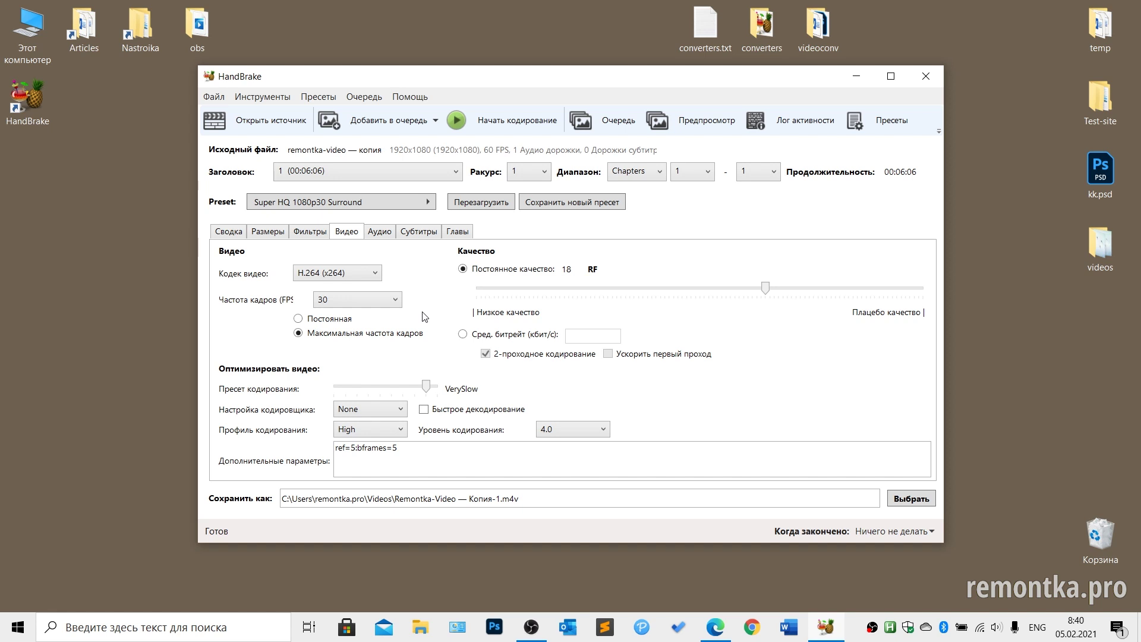
{"action": "left_click", "coordinate": [379, 232]}
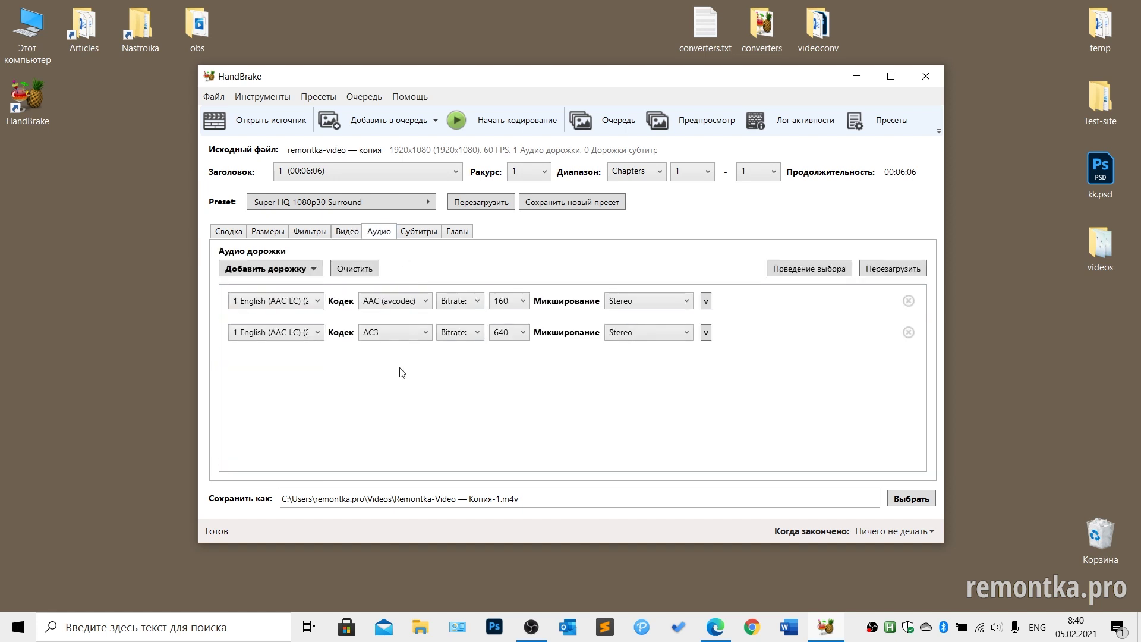
{"action": "left_click", "coordinate": [414, 238]}
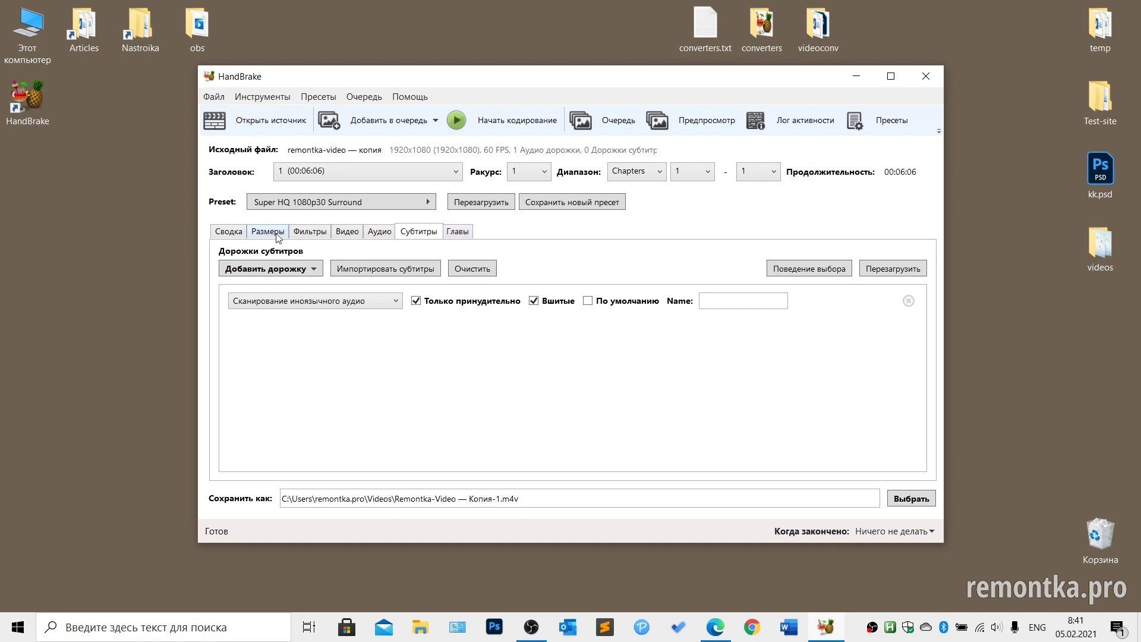
{"action": "left_click", "coordinate": [229, 233]}
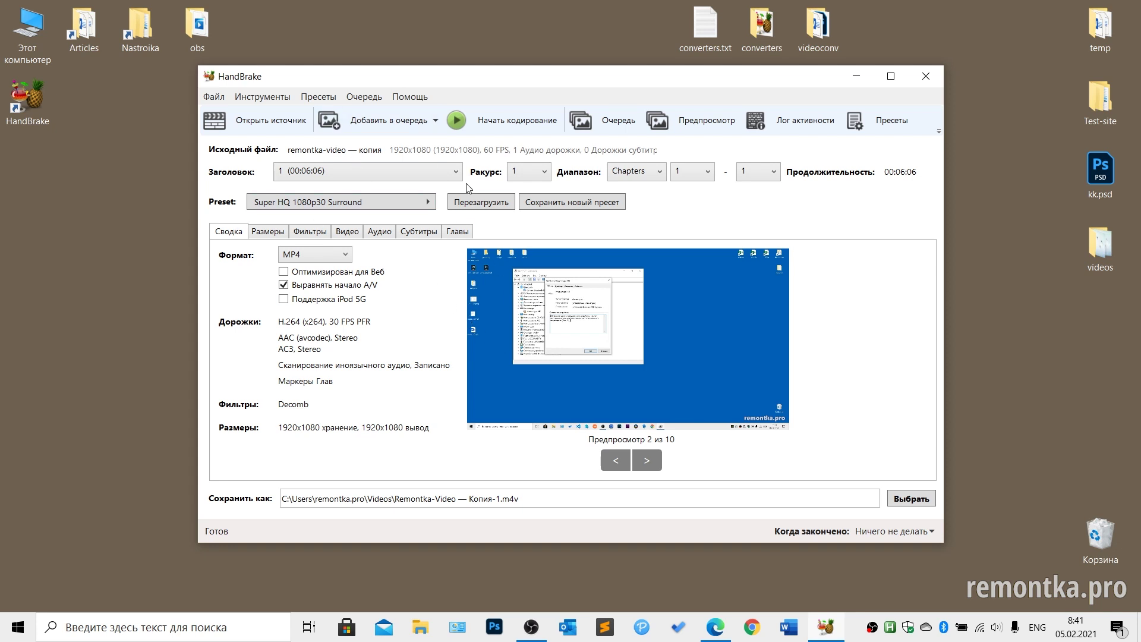
Add the first title and title 2, remontka-video, to the encoding queue and open the queue.
{"action": "left_click", "coordinate": [437, 122]}
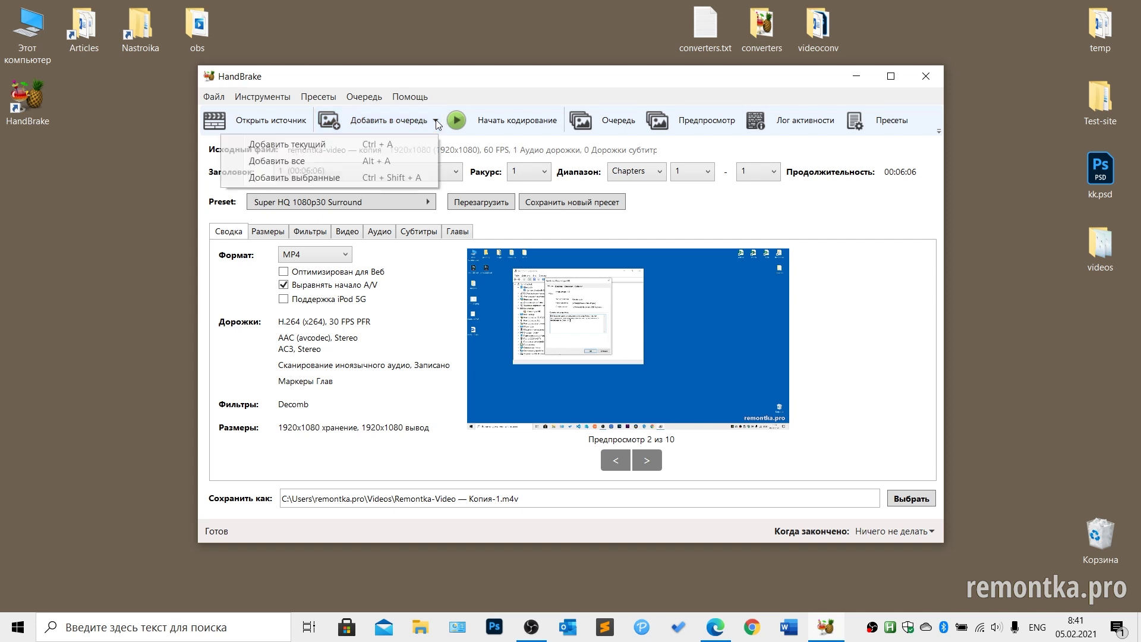
{"action": "left_click", "coordinate": [332, 145]}
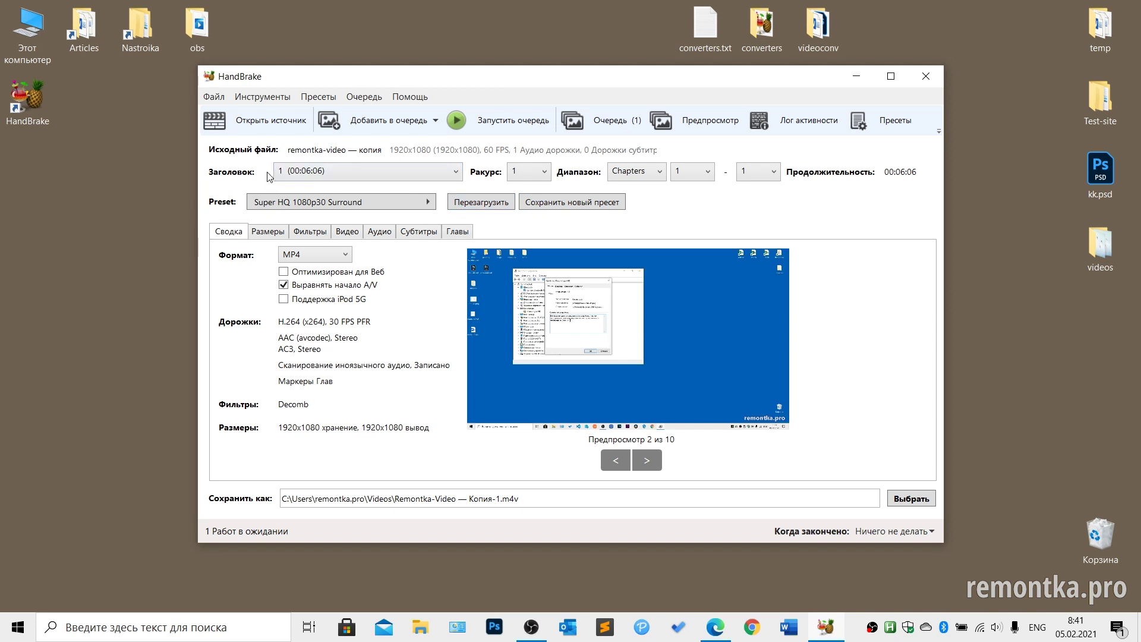
{"action": "left_click", "coordinate": [446, 173]}
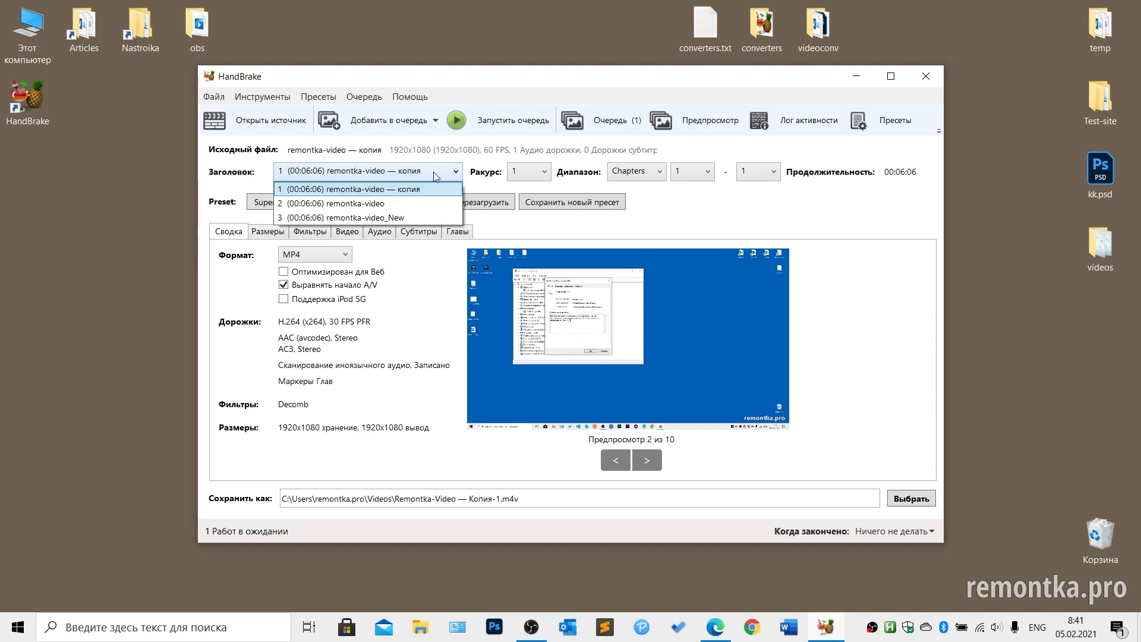
{"action": "left_click", "coordinate": [353, 203]}
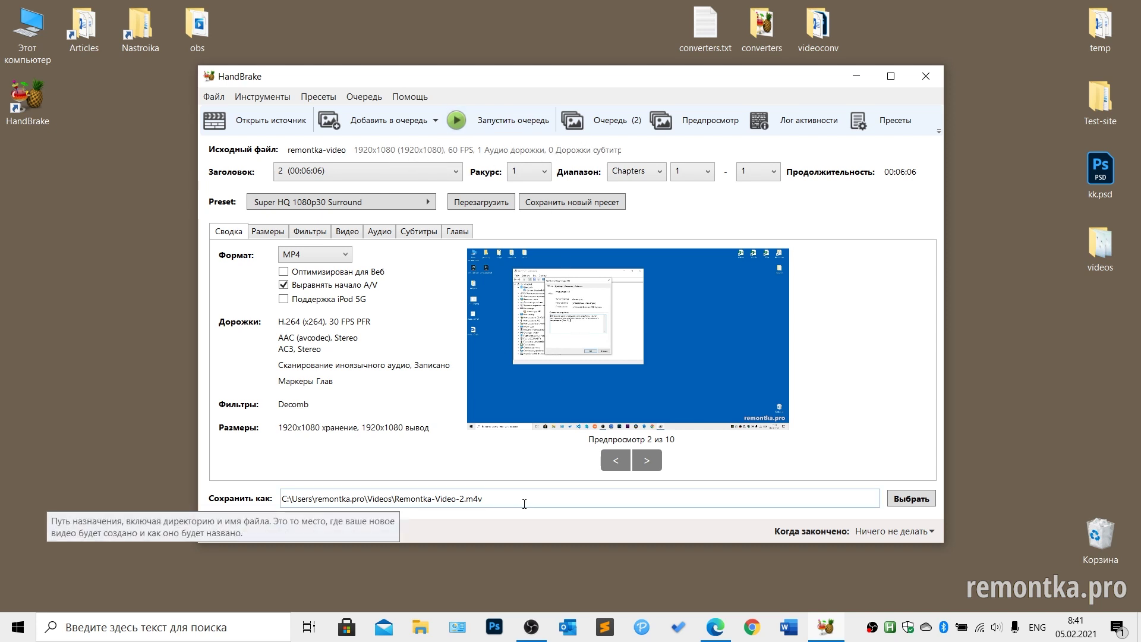
{"action": "left_click", "coordinate": [604, 122]}
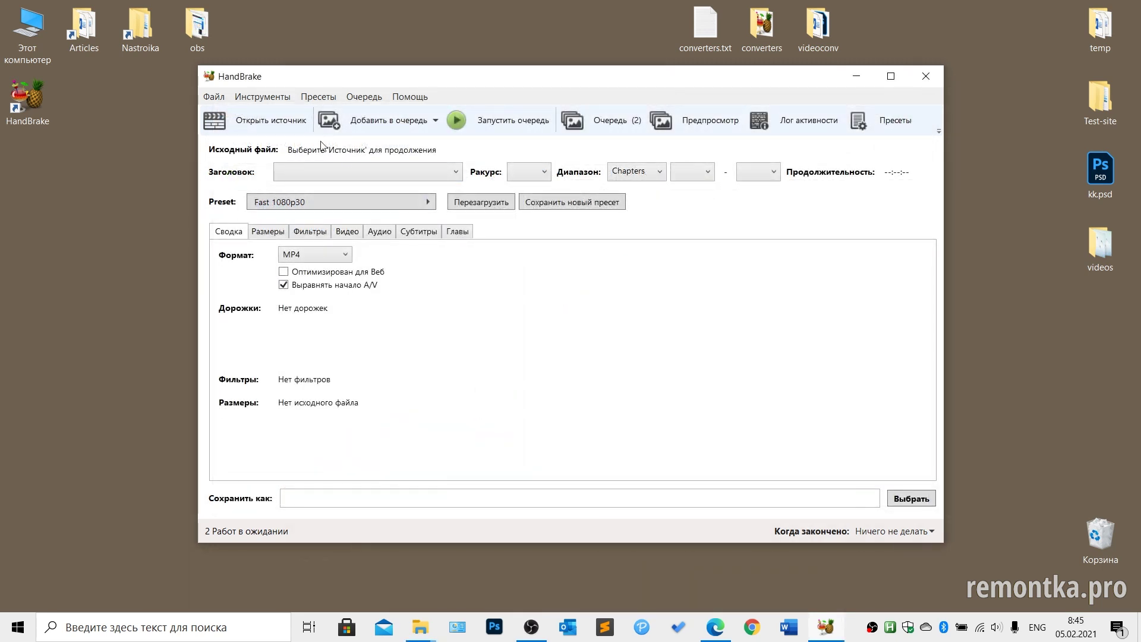
Examine the general and video preferences, including the hardware encoder options, and return to the main window.
{"action": "left_click", "coordinate": [261, 97]}
{"action": "left_click", "coordinate": [252, 153]}
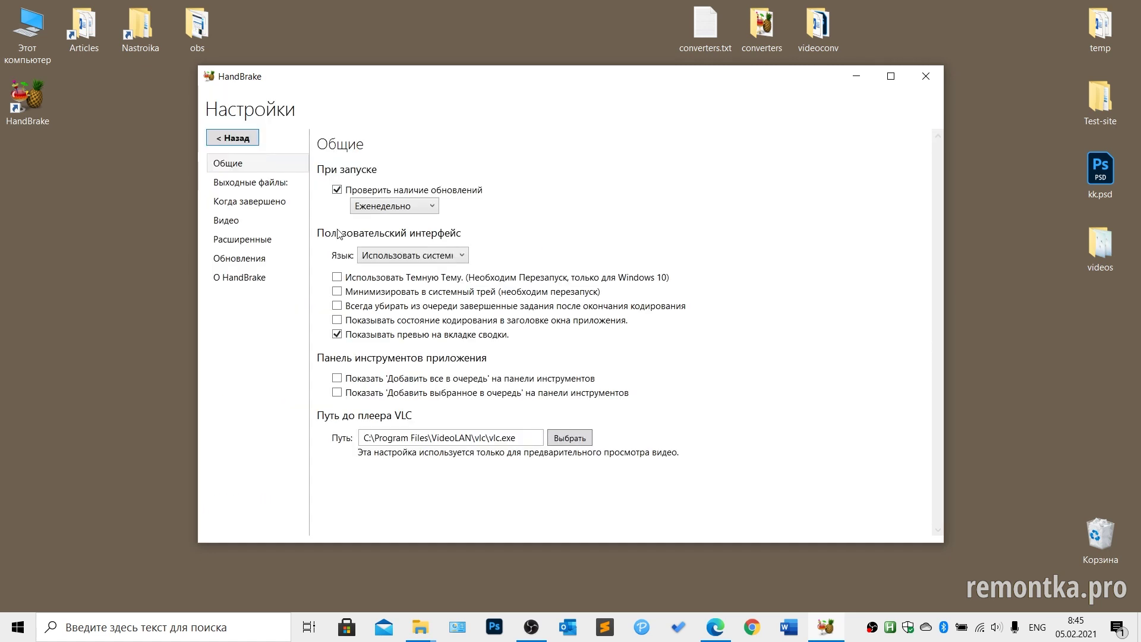
{"action": "left_click", "coordinate": [240, 224]}
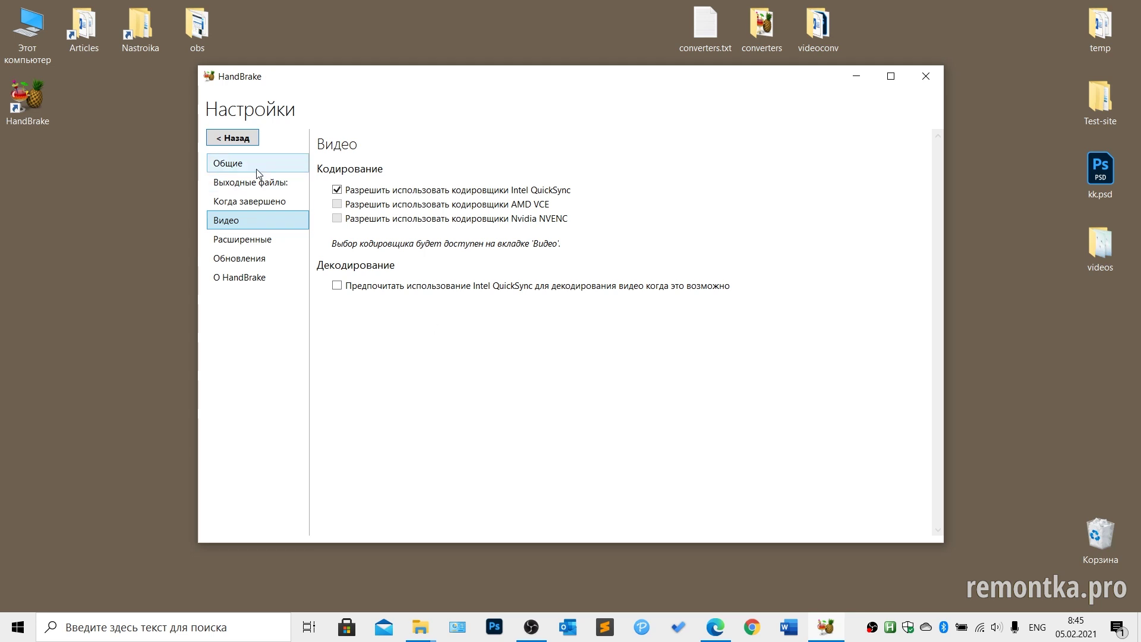
{"action": "left_click", "coordinate": [248, 141]}
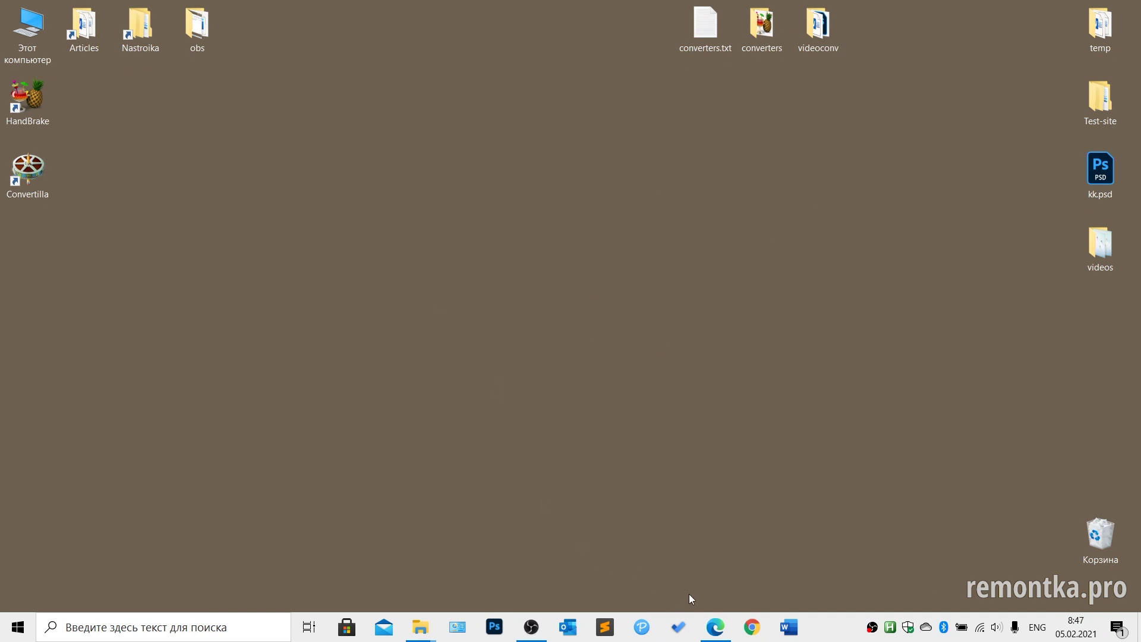
View the Convertilla website in Edge and launch Convertilla from the desktop.
{"action": "left_click", "coordinate": [715, 627]}
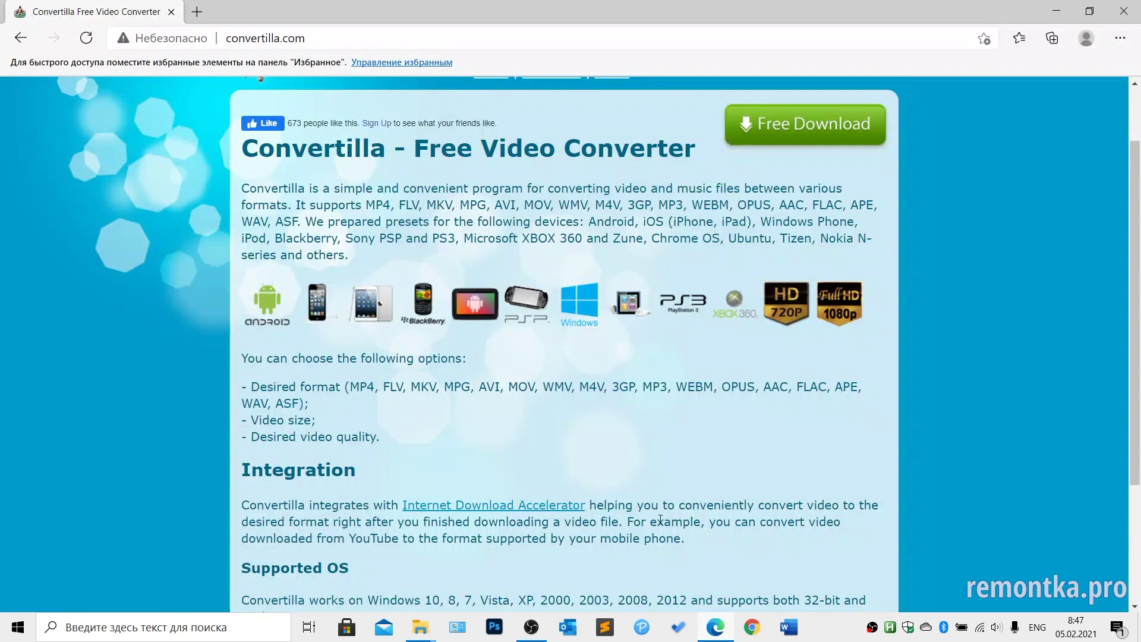
{"action": "left_click", "coordinate": [1056, 11]}
{"action": "double_click", "coordinate": [27, 171]}
{"action": "left_click_drag", "start_coordinate": [195, 31], "coordinate": [453, 131]}
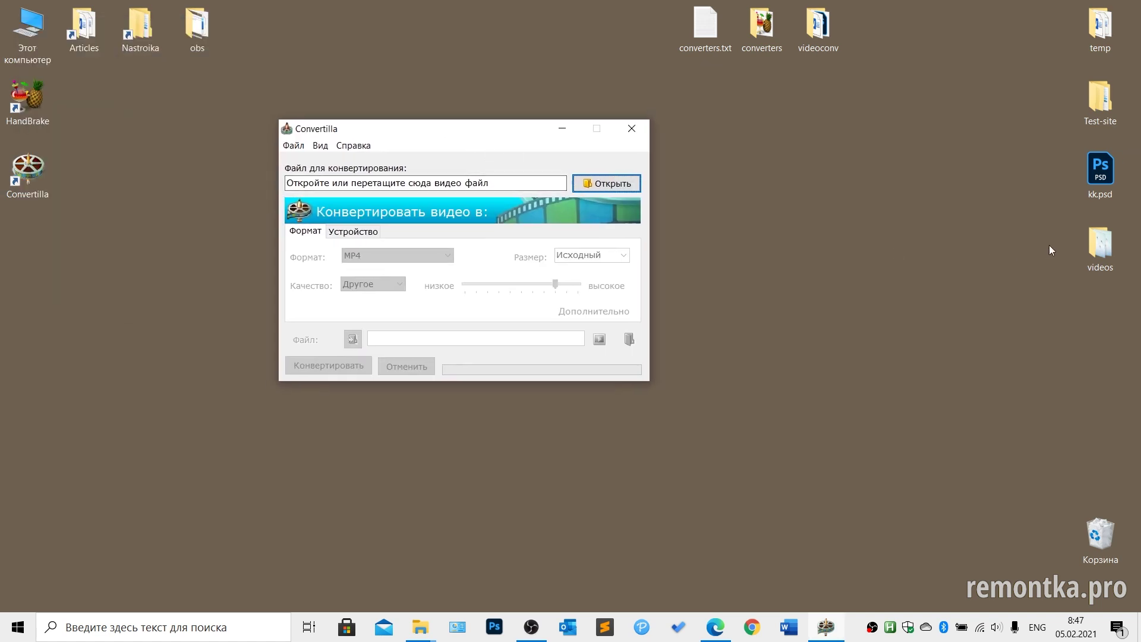
Load the remontka-video_New file from the desktop's videos folder as the video to convert.
{"action": "left_click", "coordinate": [1092, 241]}
{"action": "left_click_drag", "start_coordinate": [527, 72], "coordinate": [909, 218]}
{"action": "left_click", "coordinate": [1056, 333]}
{"action": "left_click_drag", "start_coordinate": [1057, 333], "coordinate": [475, 185]}
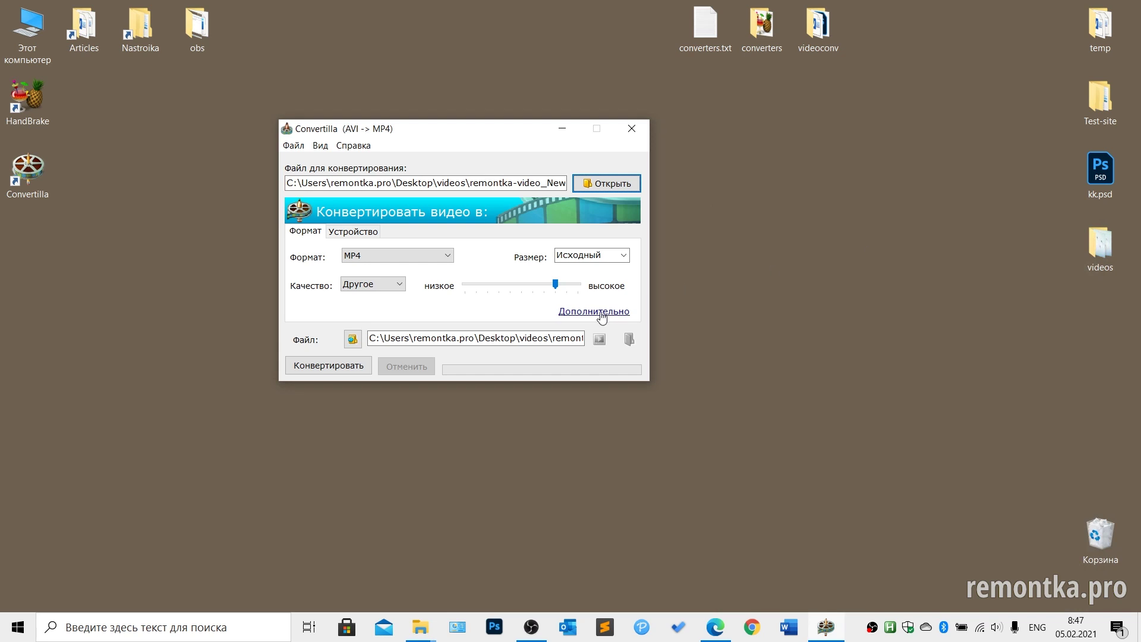
Examine the available output formats, size and quality options, and browse the device presets.
{"action": "mouse_move", "coordinate": [464, 284]}
{"action": "left_click", "coordinate": [448, 261]}
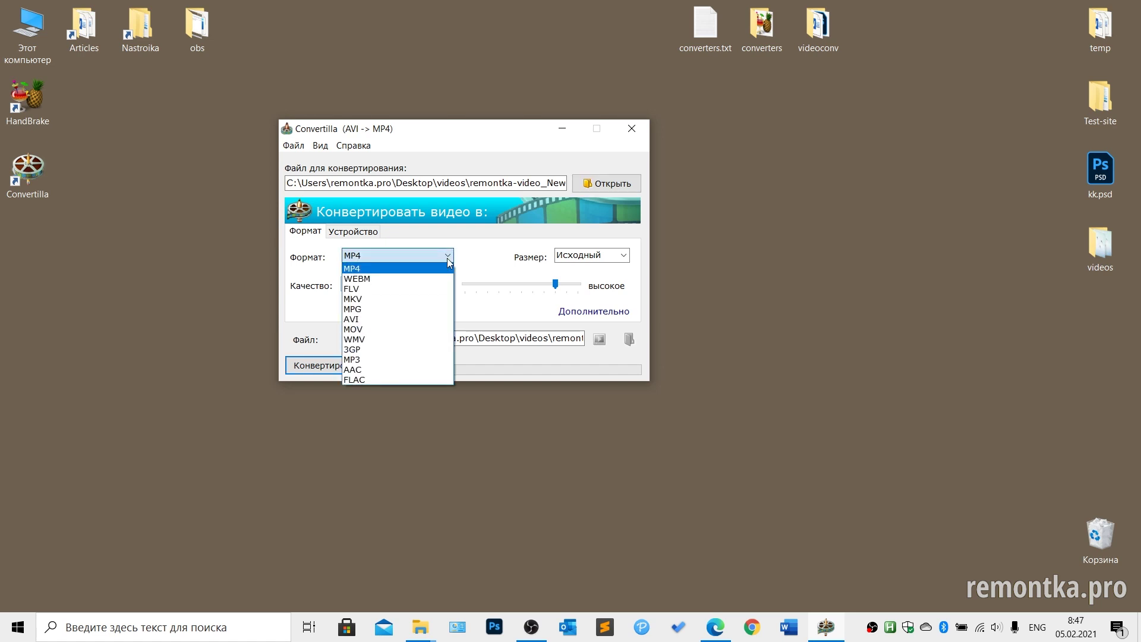
{"action": "left_click", "coordinate": [546, 259]}
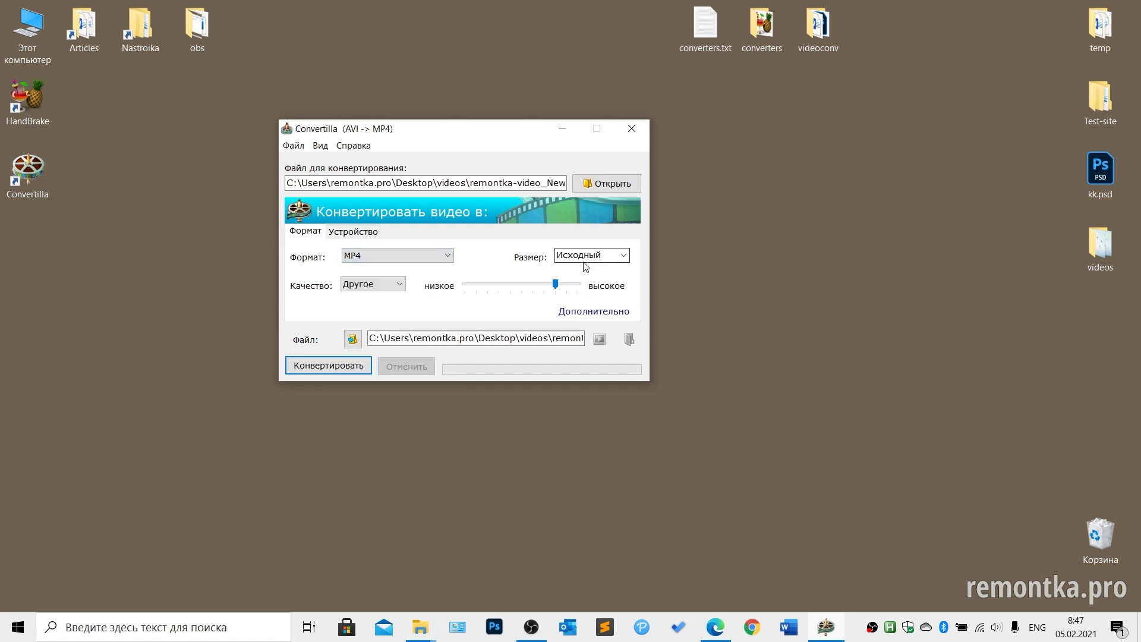
{"action": "left_click", "coordinate": [398, 286]}
{"action": "left_click", "coordinate": [485, 307]}
{"action": "left_click", "coordinate": [360, 231]}
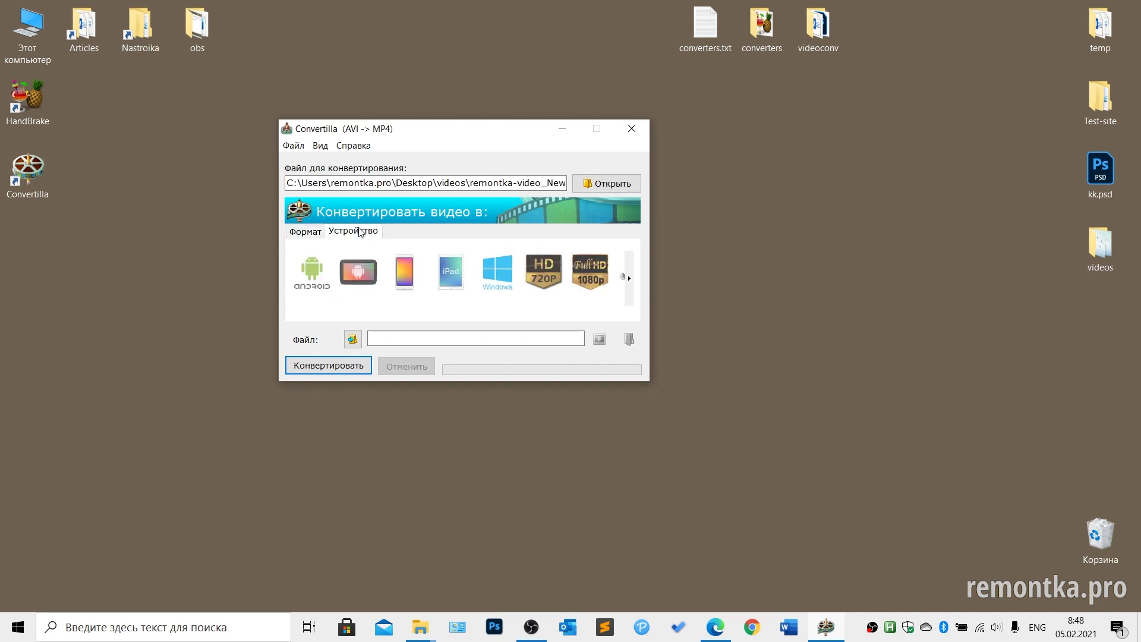
{"action": "left_click", "coordinate": [629, 278]}
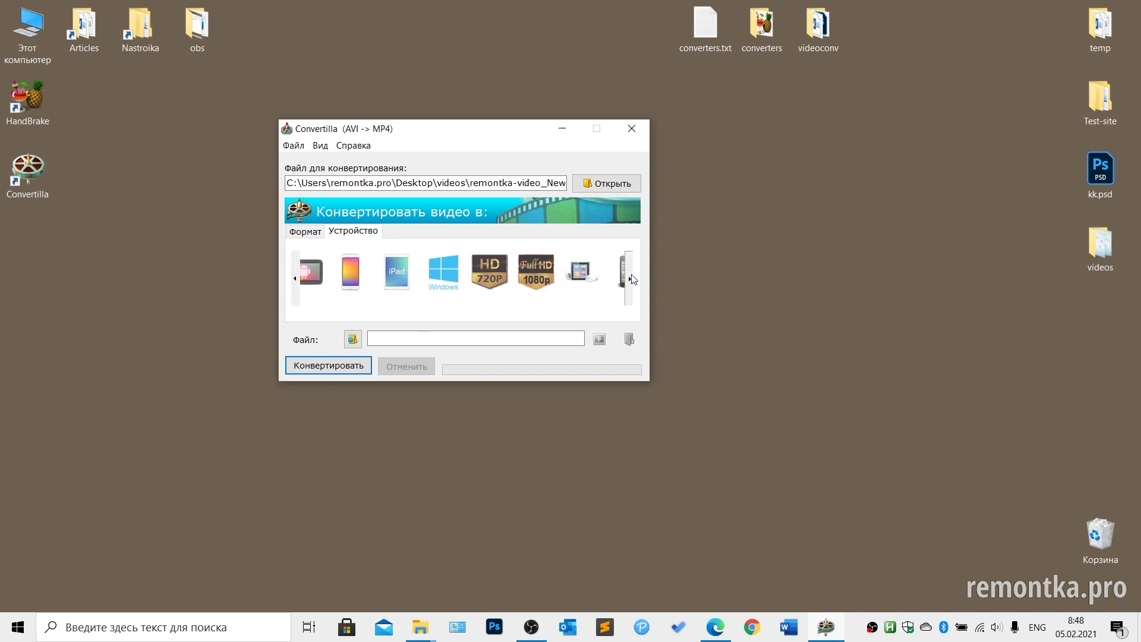
{"action": "left_click", "coordinate": [629, 278]}
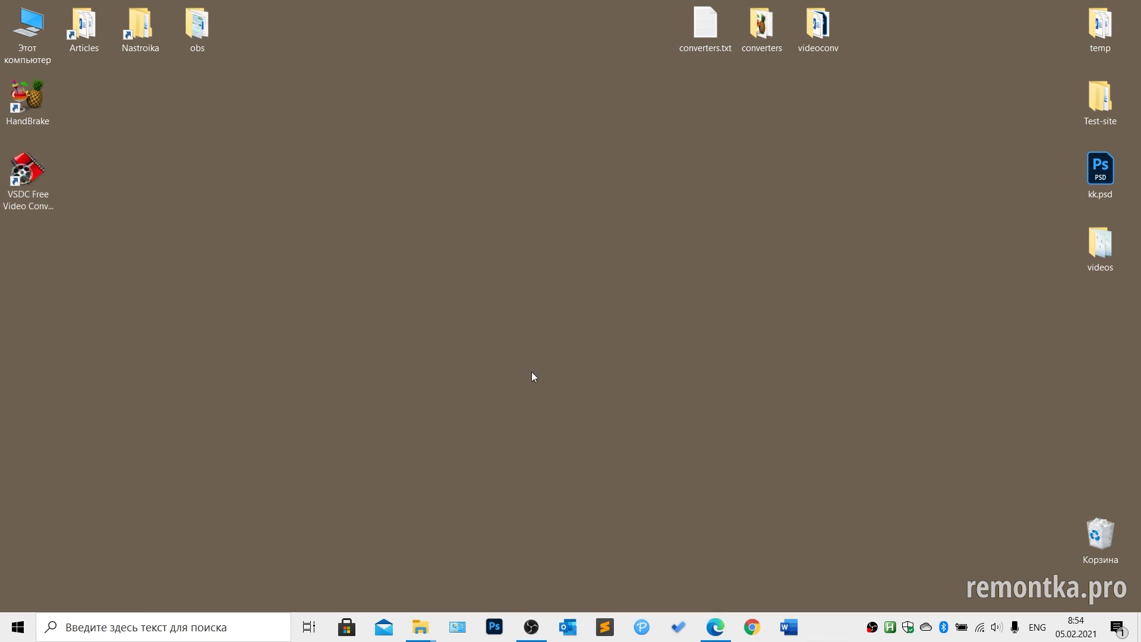
Switch to Edge, view the VSDC Free Video Converter website and its post-installation page, and return to the desktop.
{"action": "left_click", "coordinate": [716, 627]}
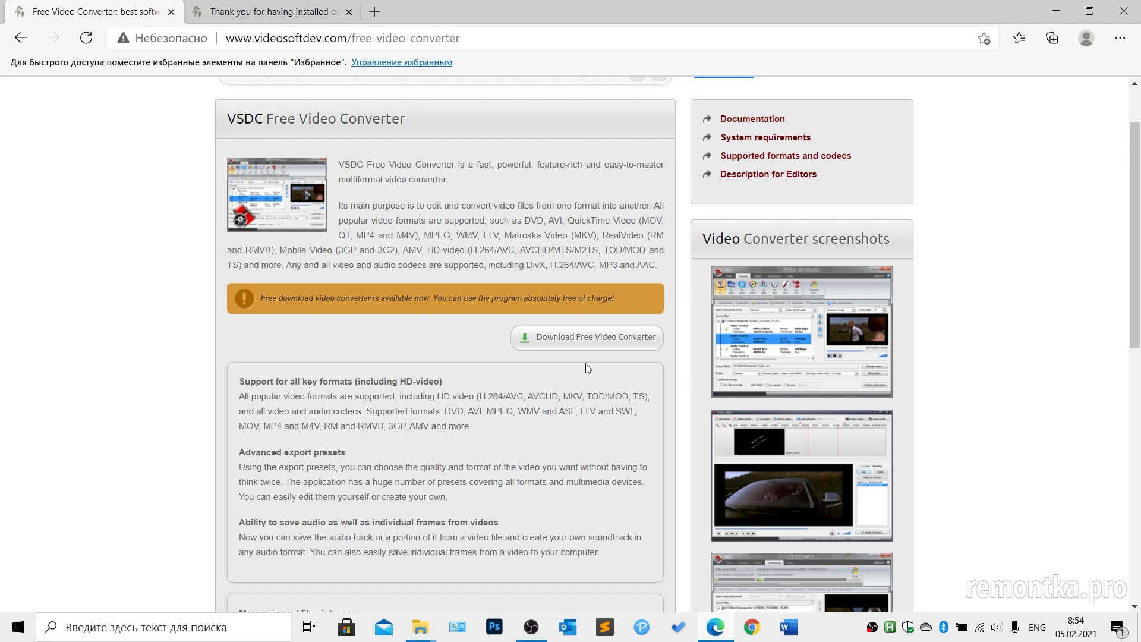
{"action": "left_click", "coordinate": [577, 338]}
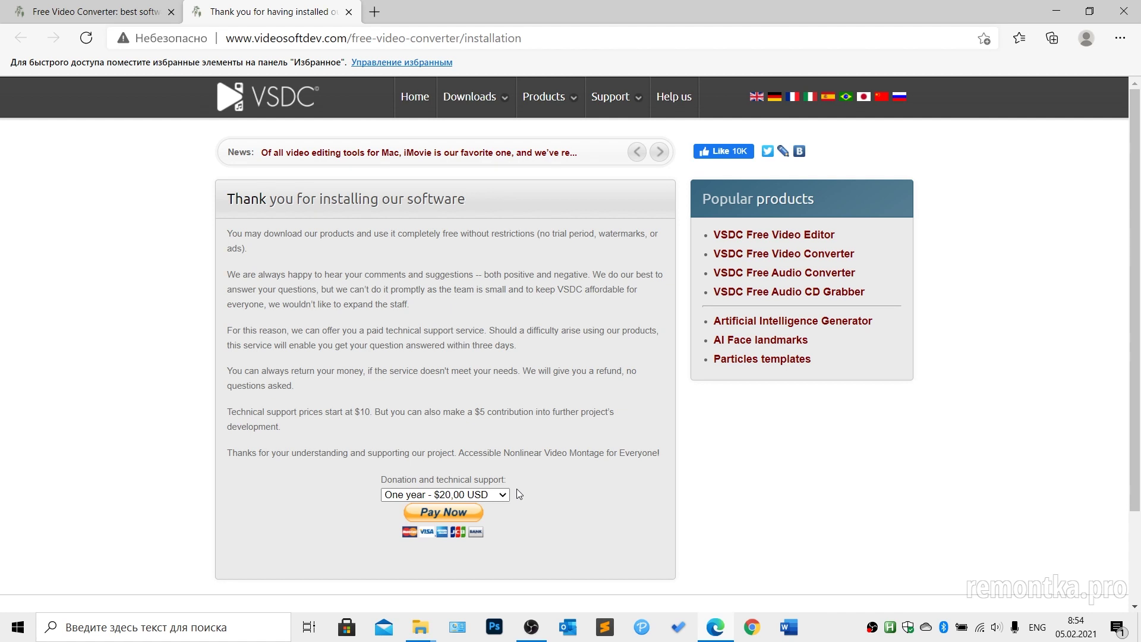
{"action": "left_click", "coordinate": [1056, 10]}
Launch VSDC Free Video Converter and dismiss its startup information window.
{"action": "double_click", "coordinate": [27, 194]}
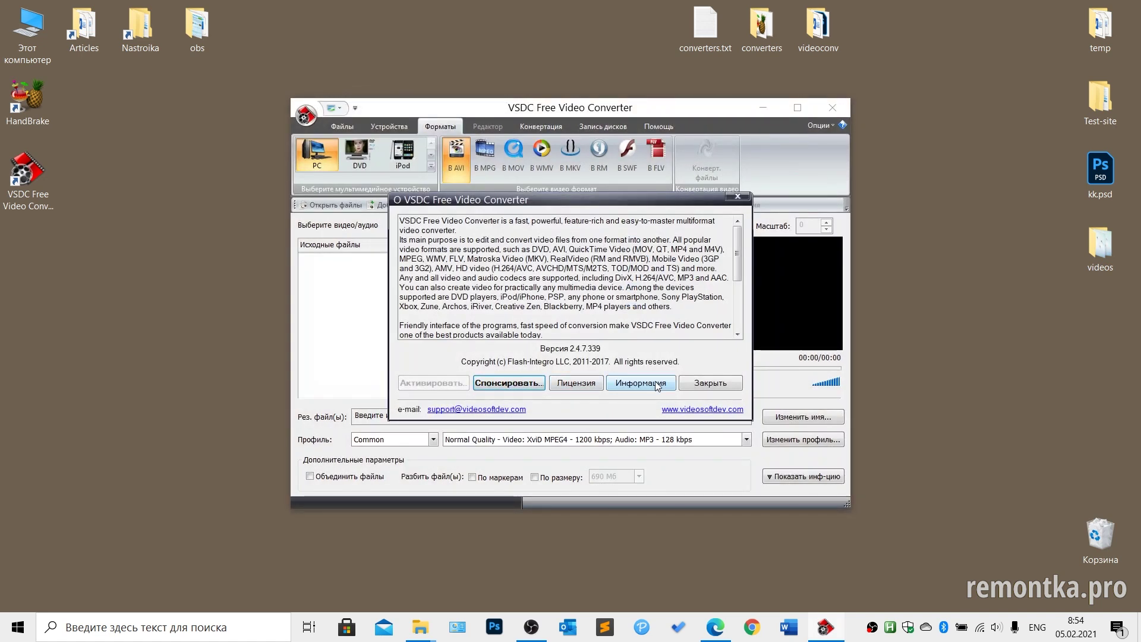
{"action": "left_click", "coordinate": [703, 385]}
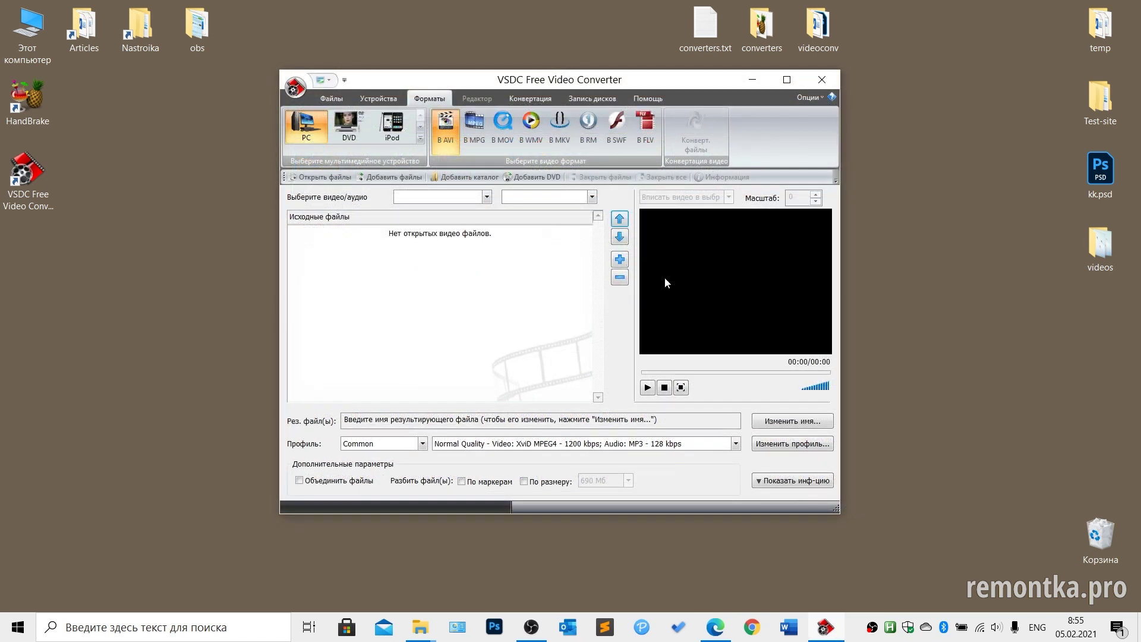
Add all three remontka-video files from the desktop's videos folder to the source list.
{"action": "left_click", "coordinate": [619, 260]}
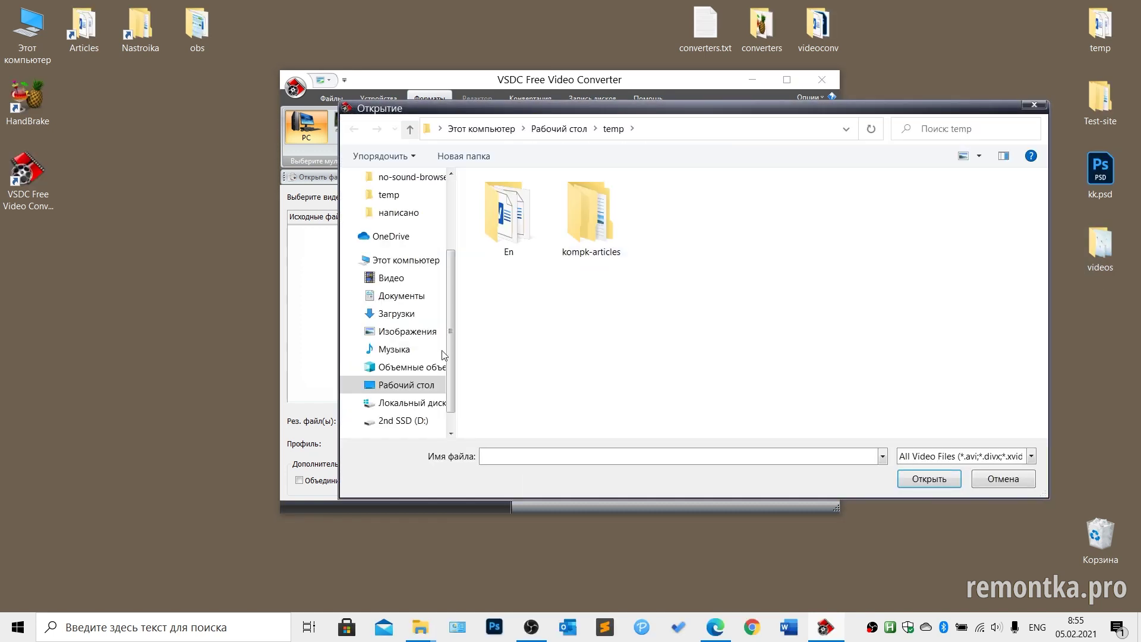
{"action": "left_click", "coordinate": [410, 387]}
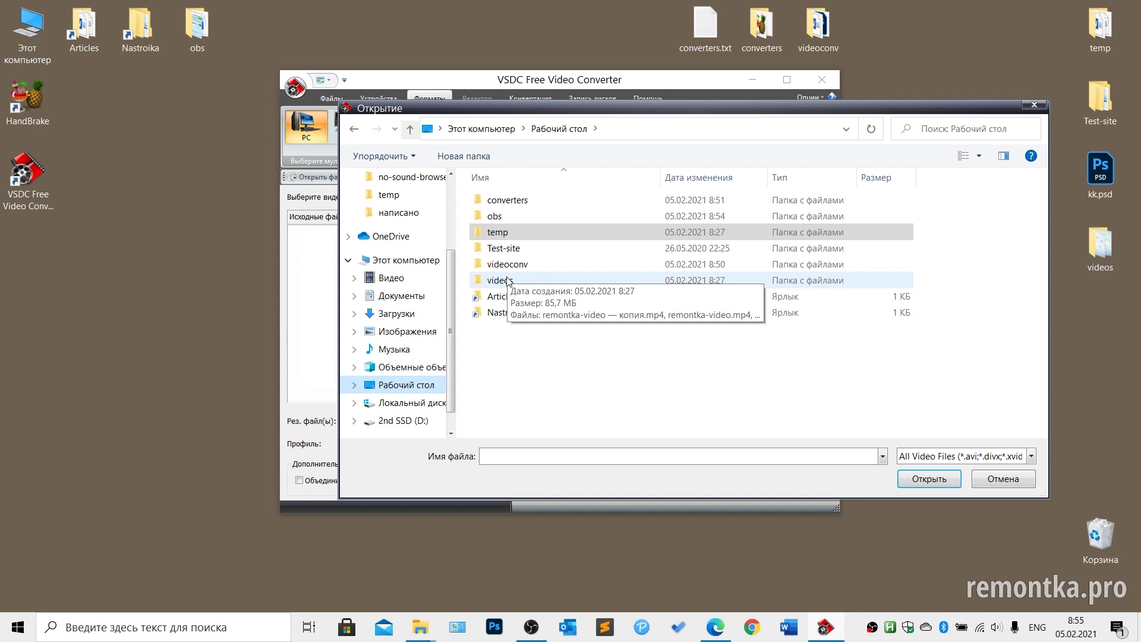
{"action": "double_click", "coordinate": [489, 280]}
{"action": "left_click_drag", "start_coordinate": [801, 310], "coordinate": [518, 232]}
{"action": "left_click", "coordinate": [931, 479]}
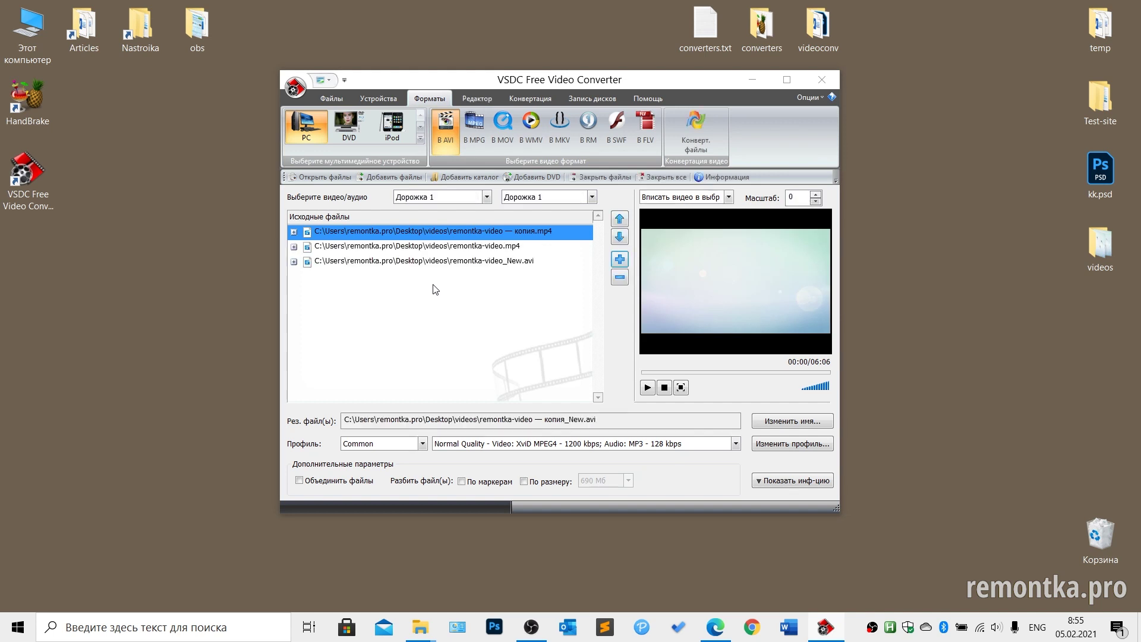
Examine the available profile groups and the AVI profile editor's video and audio parameters, leaving the profile unchanged.
{"action": "left_click", "coordinate": [423, 443]}
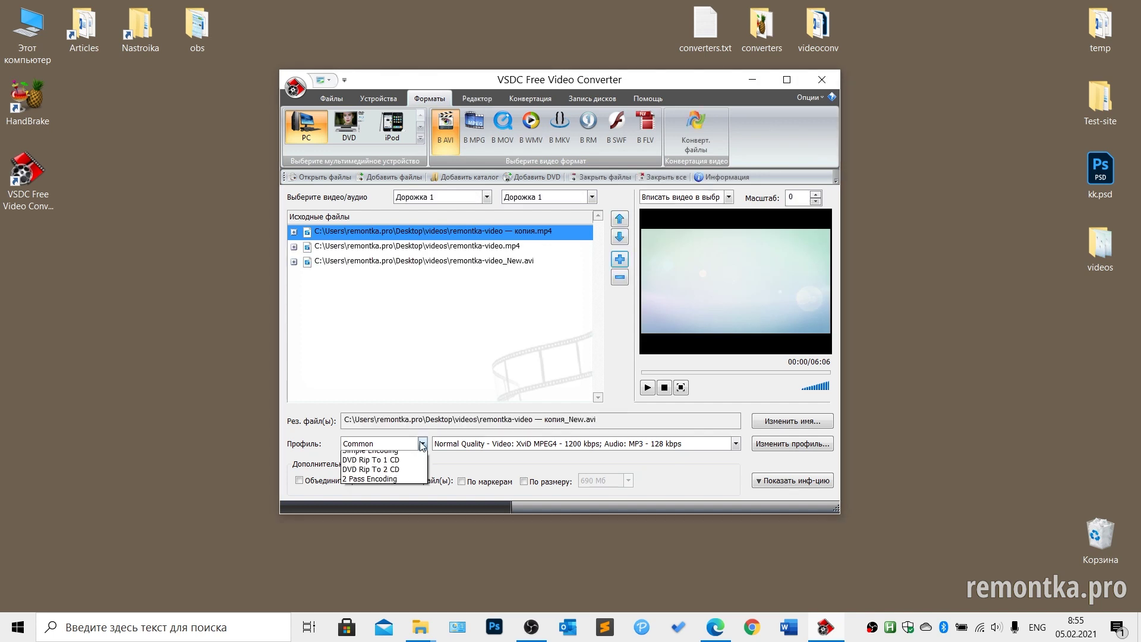
{"action": "left_click", "coordinate": [492, 397]}
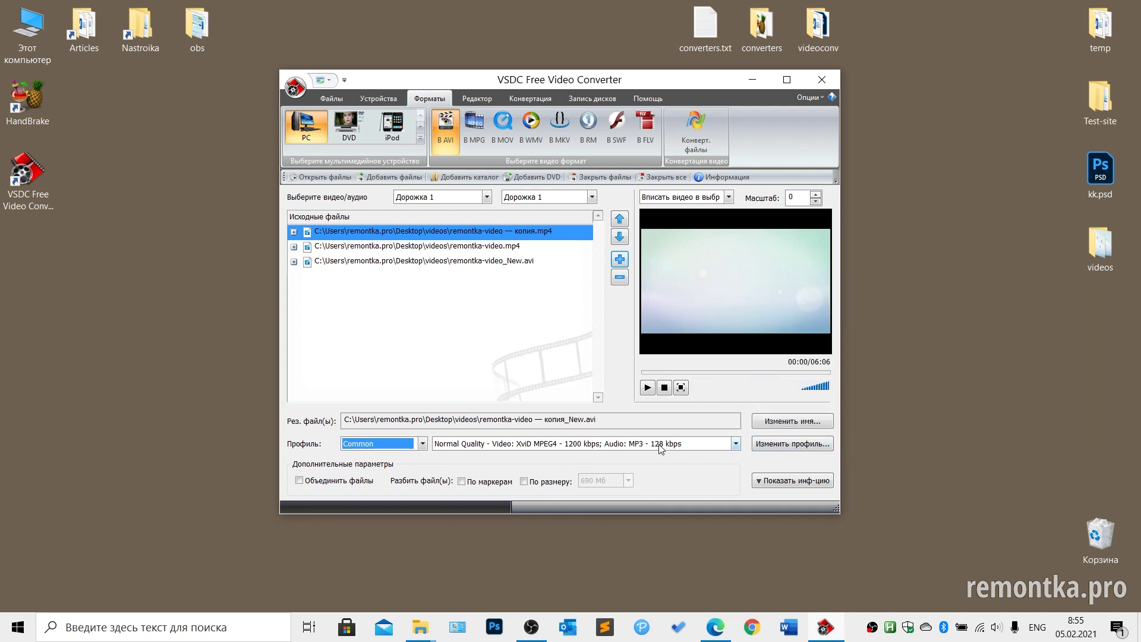
{"action": "left_click", "coordinate": [782, 451]}
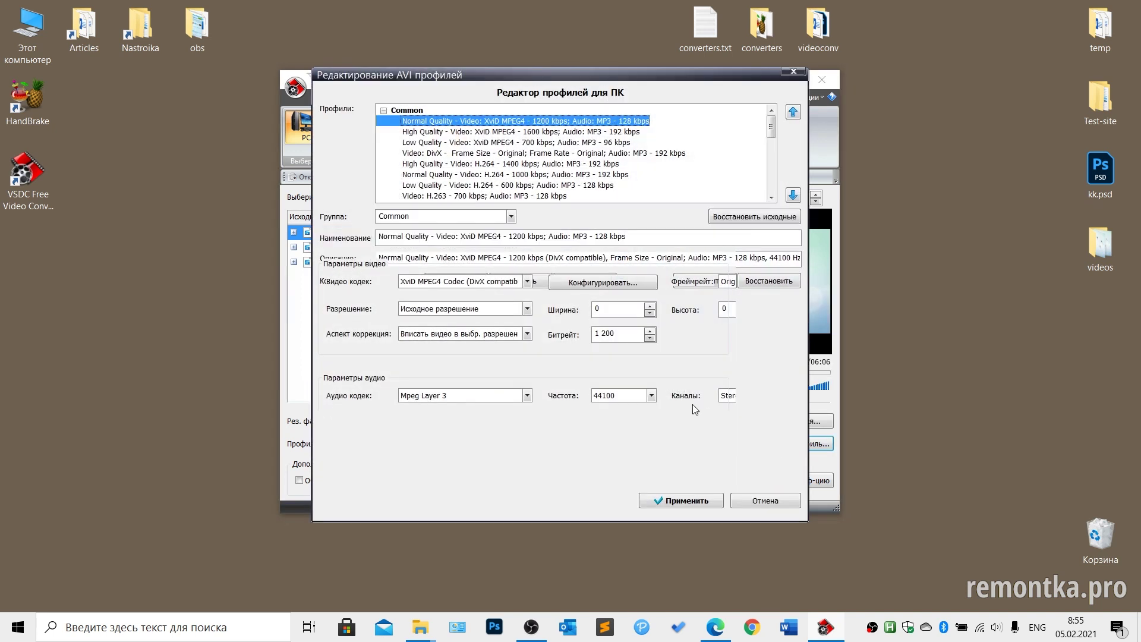
{"action": "left_click", "coordinate": [792, 73]}
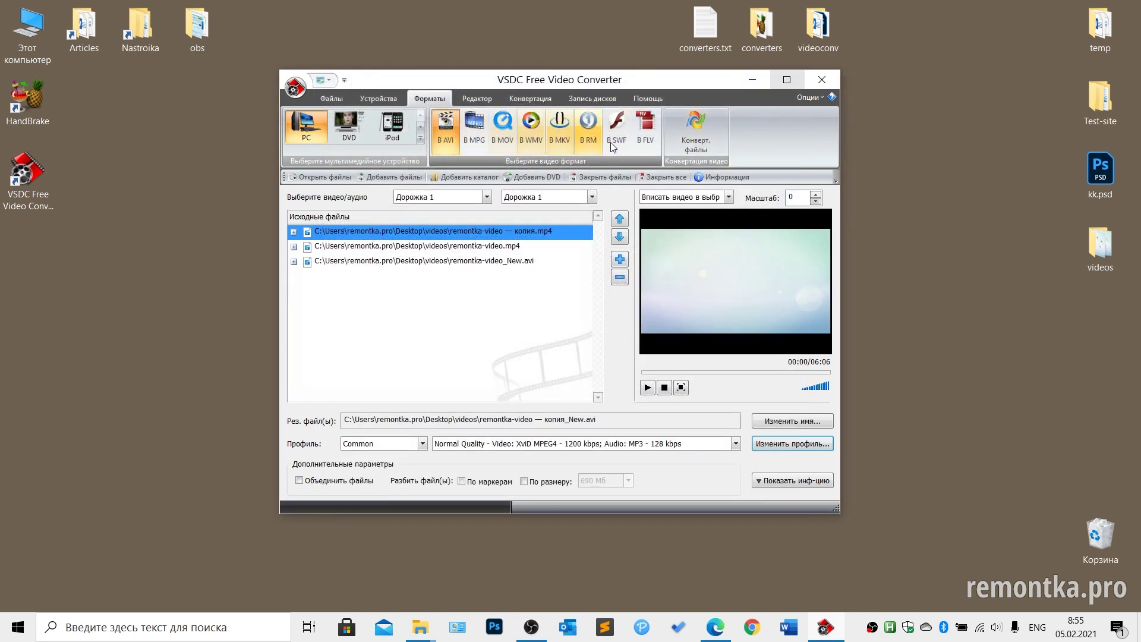
Choose iPod as the target device for the conversion and view the full list of supported players and devices.
{"action": "left_click", "coordinate": [391, 126]}
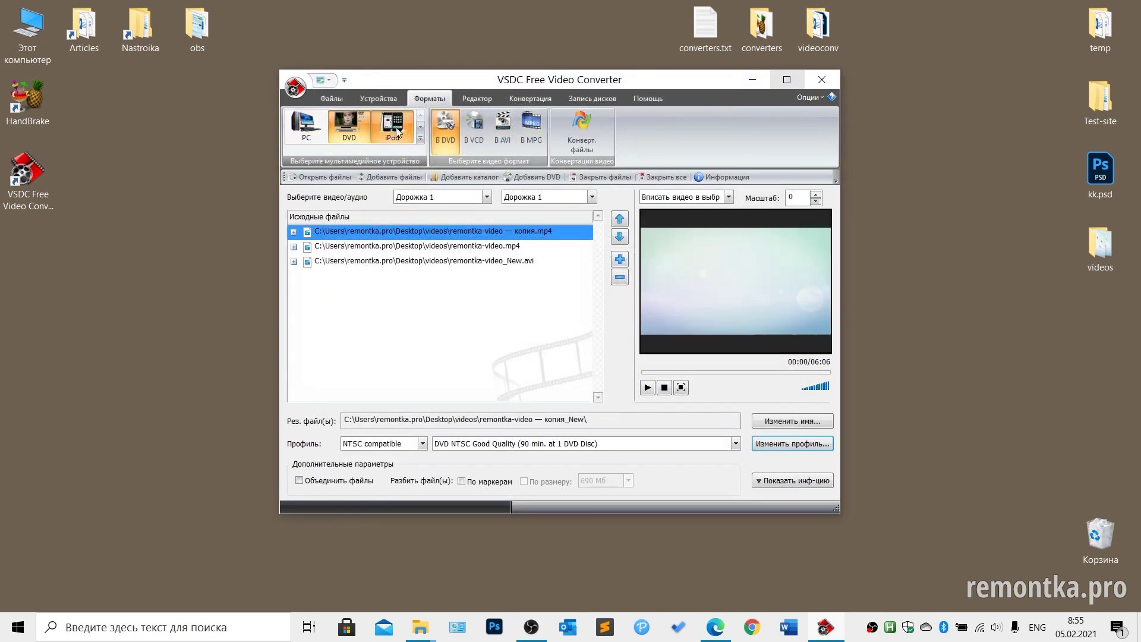
{"action": "left_click", "coordinate": [420, 138]}
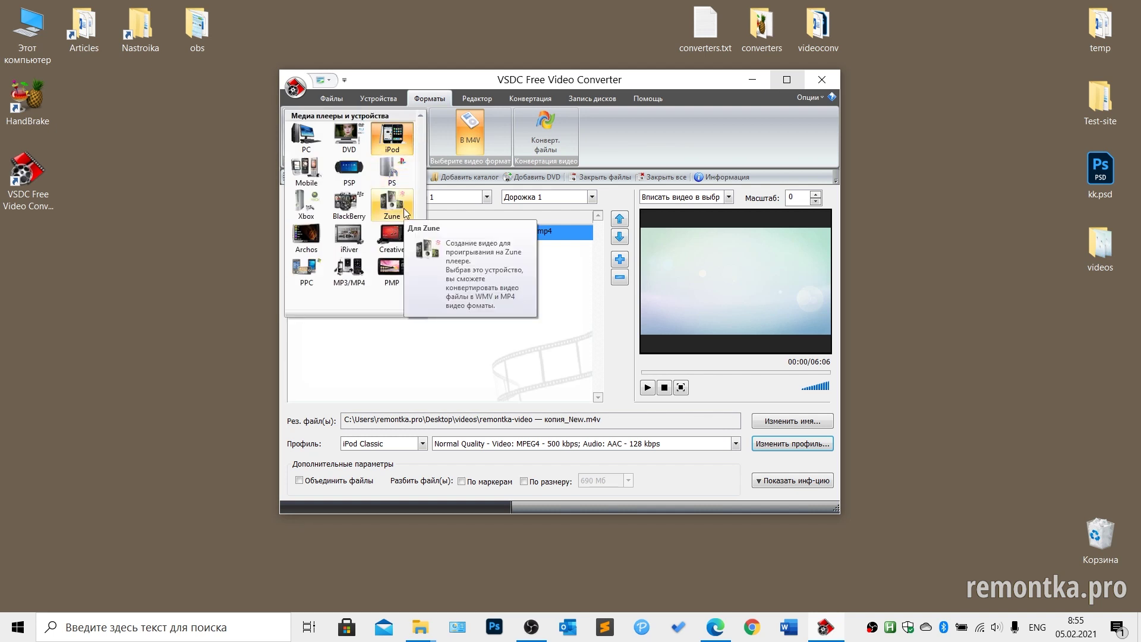
{"action": "left_click", "coordinate": [639, 144]}
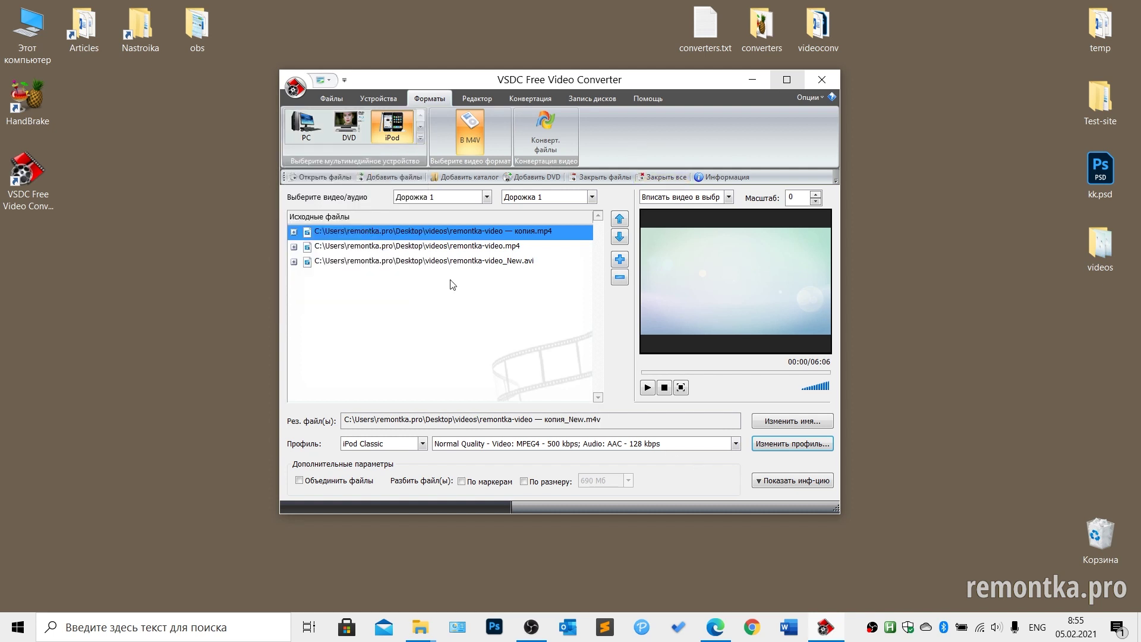
View the file management commands and the built-in video editor, and close the editor.
{"action": "left_click", "coordinate": [331, 98]}
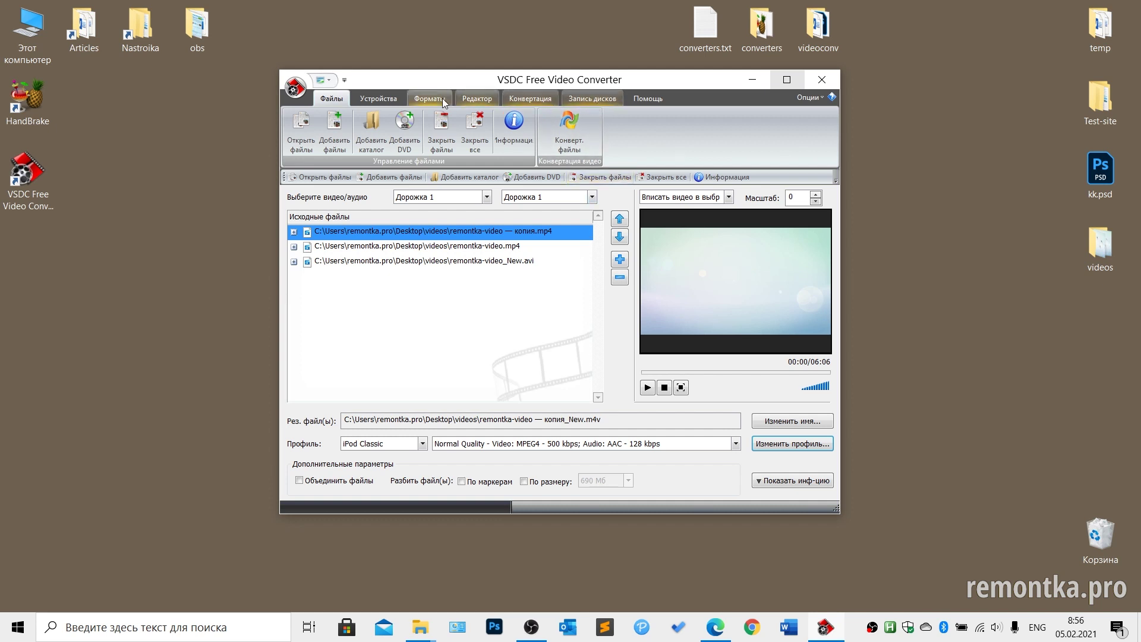
{"action": "left_click", "coordinate": [490, 98]}
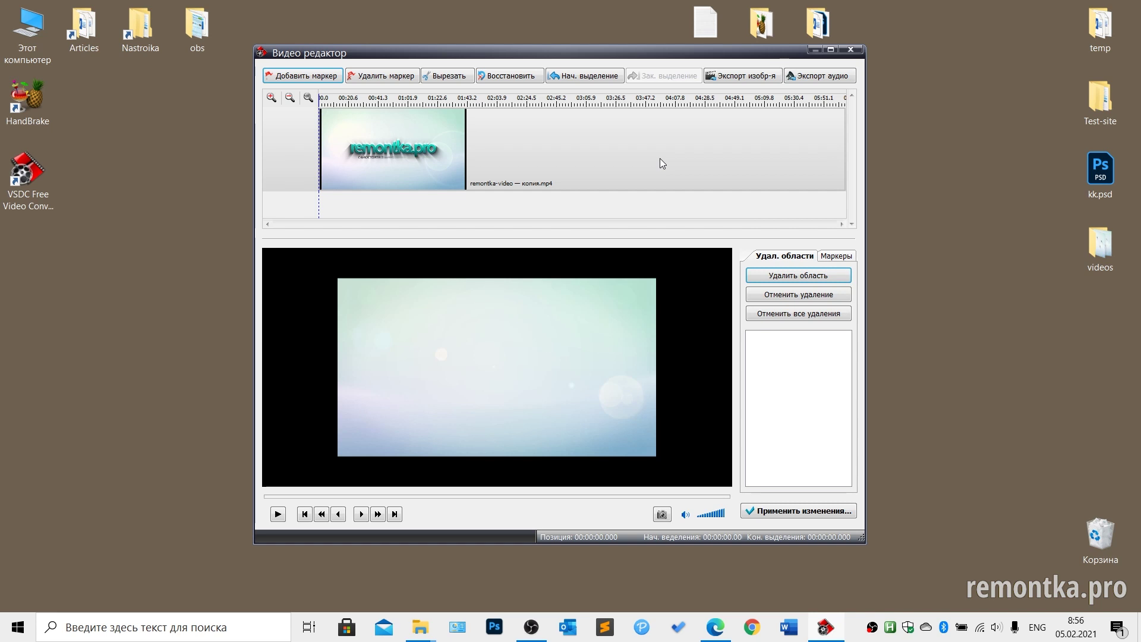
{"action": "left_click", "coordinate": [849, 50]}
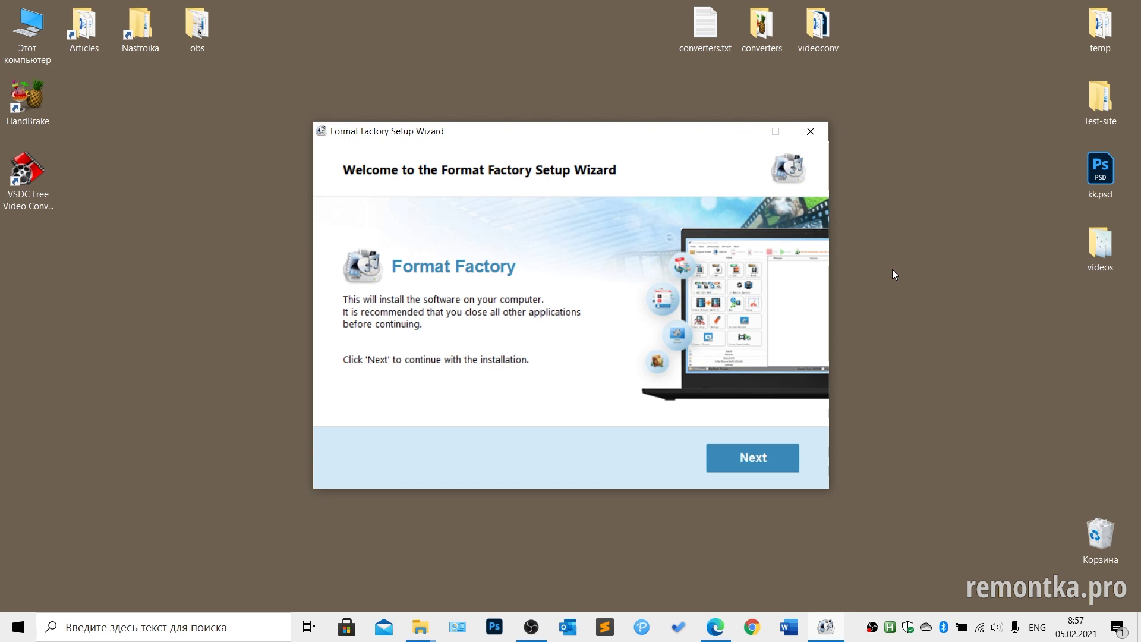
Switch to Edge, view the Format Factory website's feature list and download options, and return to the setup wizard.
{"action": "left_click", "coordinate": [715, 627]}
{"action": "scroll", "coordinate": [866, 284], "scroll_direction": "down", "scroll_amount": 5}
{"action": "left_click", "coordinate": [865, 284]}
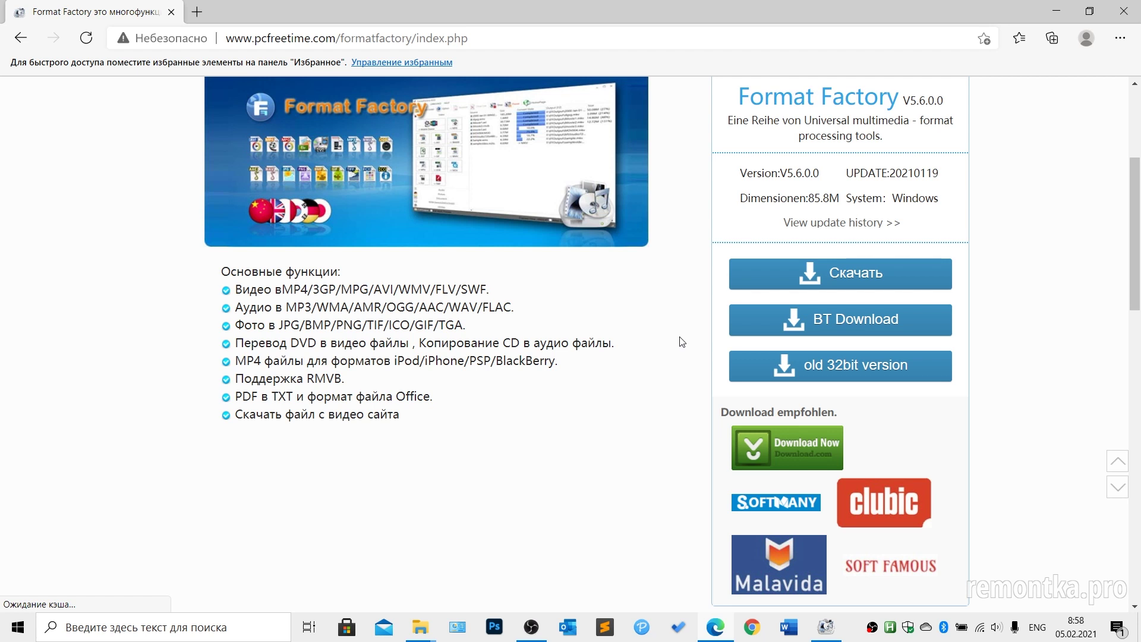
{"action": "scroll", "coordinate": [681, 349], "scroll_direction": "up", "scroll_amount": 5}
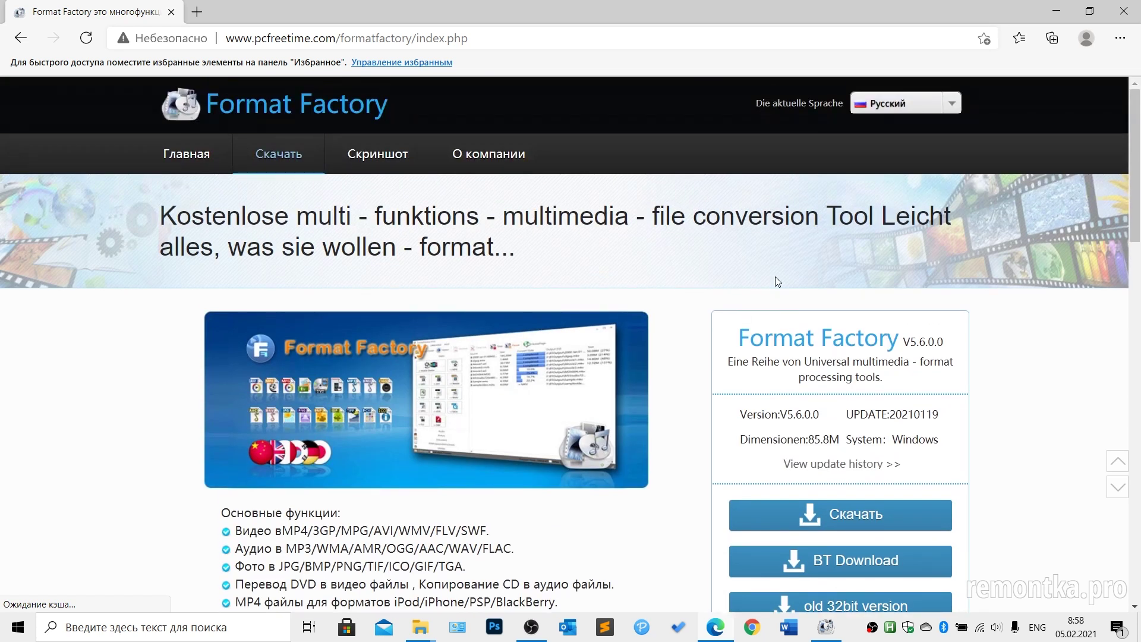
{"action": "left_click", "coordinate": [1060, 9]}
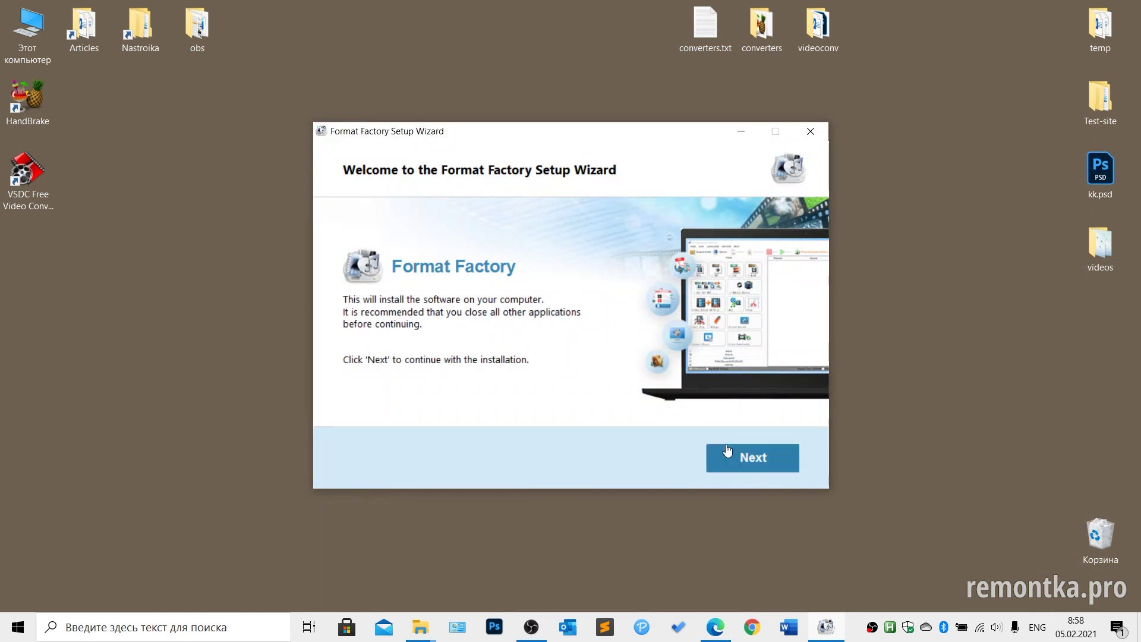
Install Format Factory in C:\Program Files (x86)\FormatFactory, declining the optional Opera and Avast Free Antivirus offers.
{"action": "left_click", "coordinate": [765, 462]}
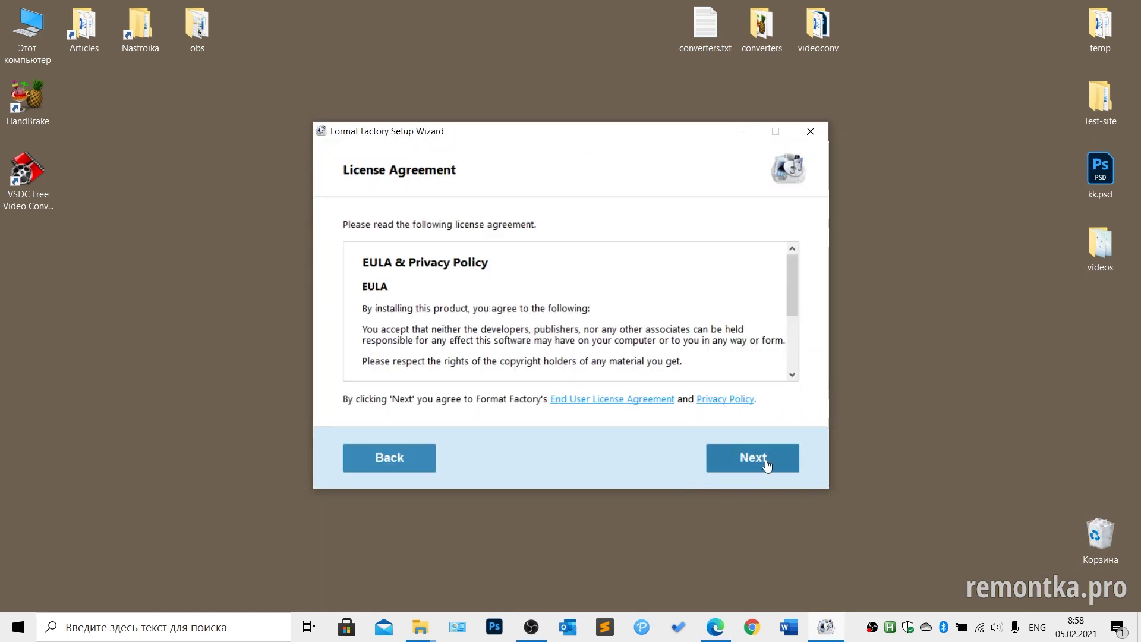
{"action": "left_click", "coordinate": [766, 462]}
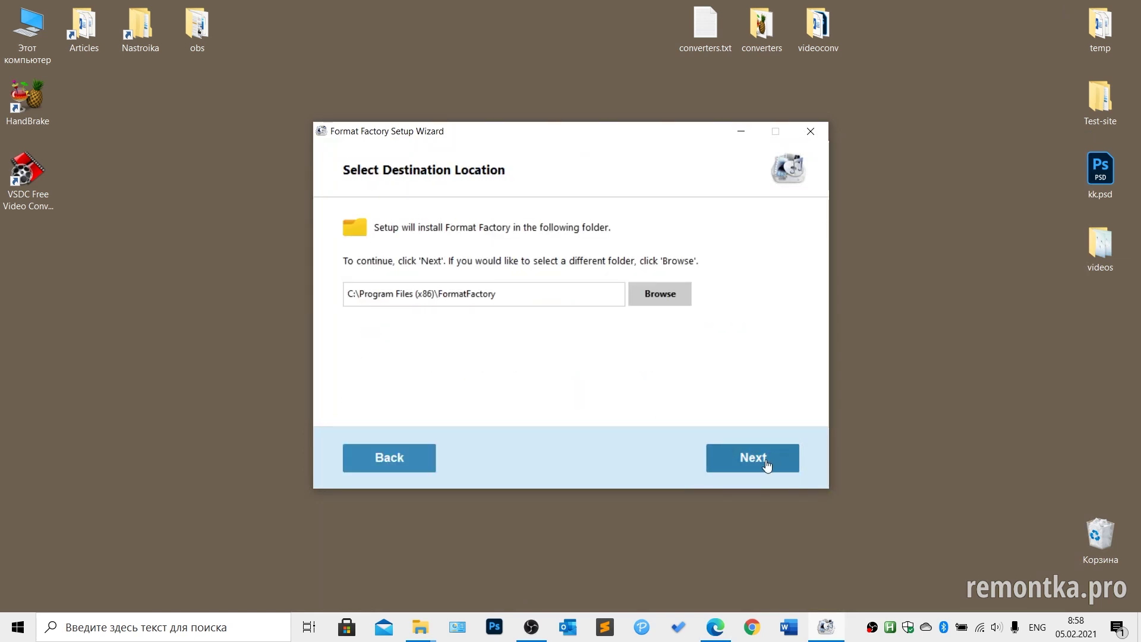
{"action": "left_click", "coordinate": [766, 463]}
{"action": "left_click", "coordinate": [350, 401]}
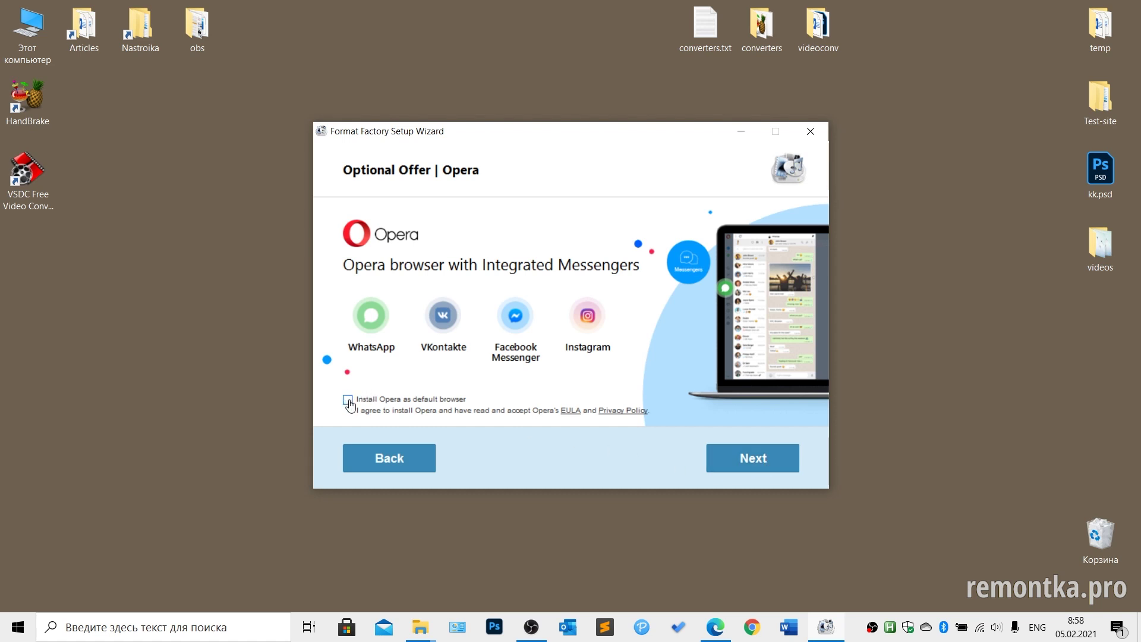
{"action": "left_click", "coordinate": [747, 465]}
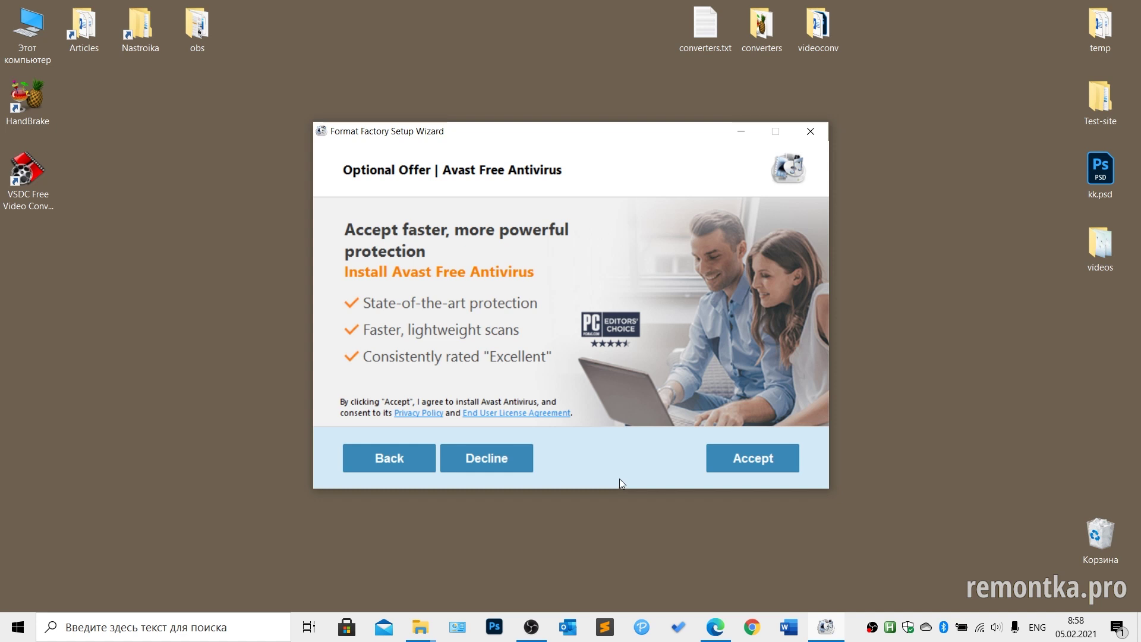
{"action": "left_click", "coordinate": [491, 464]}
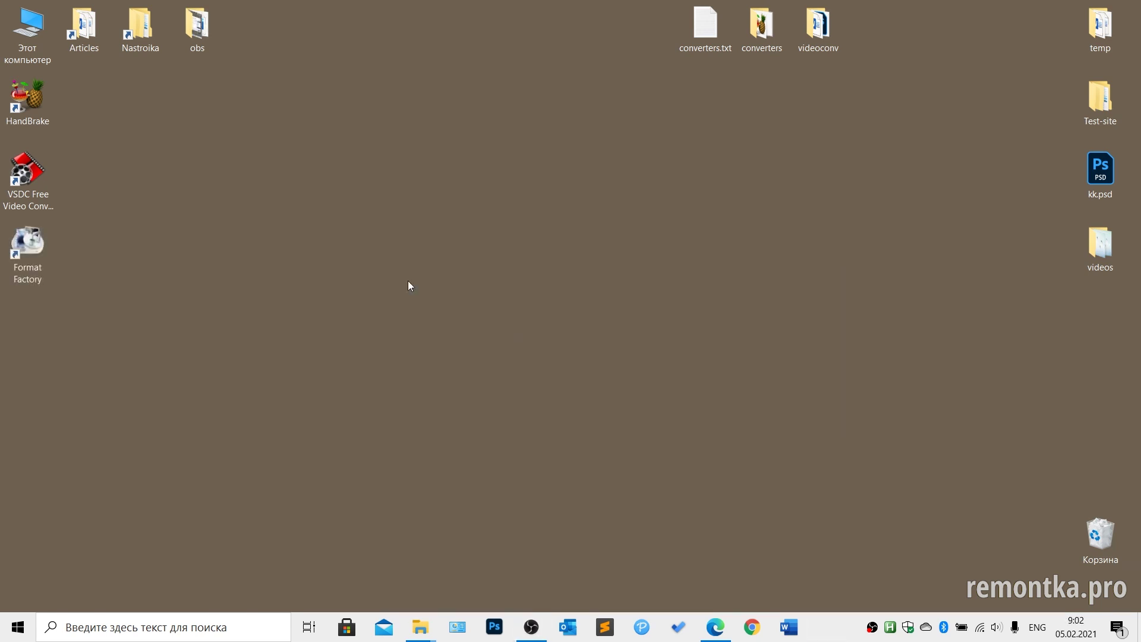
Launch Format Factory from the desktop and look over its video conversion and editing tools.
{"action": "double_click", "coordinate": [27, 244]}
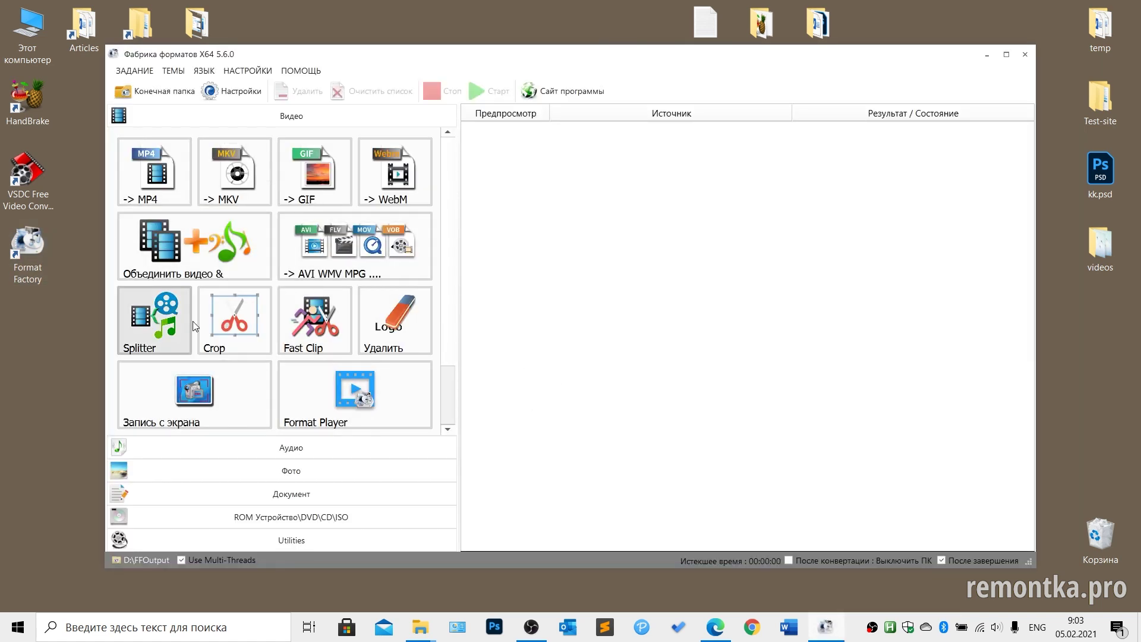
{"action": "scroll", "coordinate": [349, 302], "scroll_direction": "down", "scroll_amount": 1}
{"action": "scroll", "coordinate": [349, 302], "scroll_direction": "up", "scroll_amount": 1}
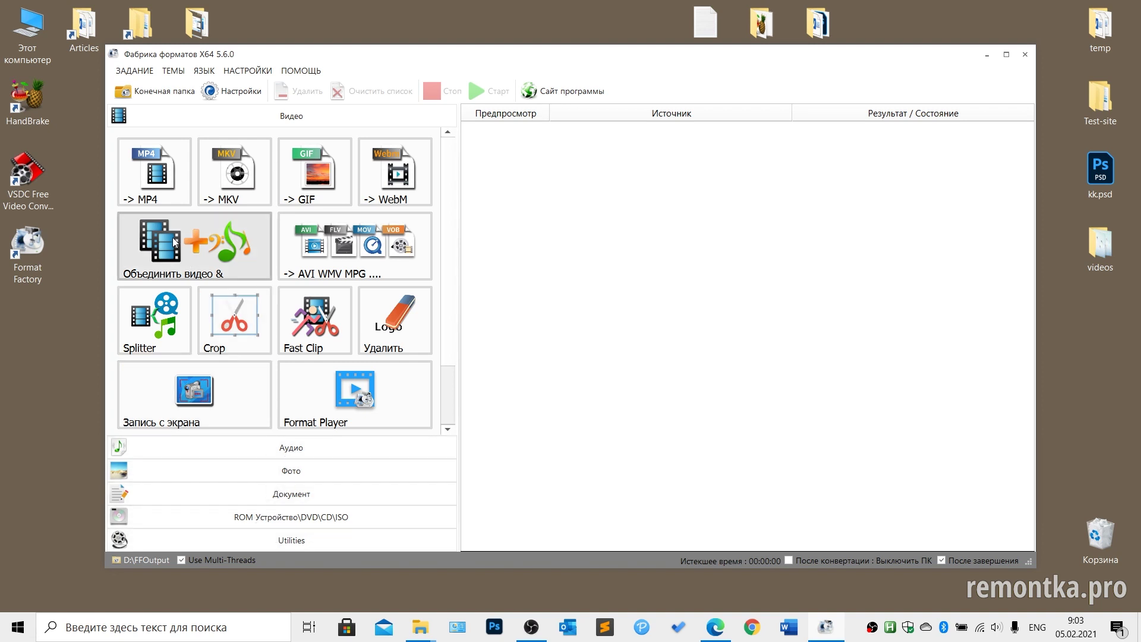
Start a conversion to MP4 and add all three remontka-video files to it.
{"action": "left_click", "coordinate": [138, 188]}
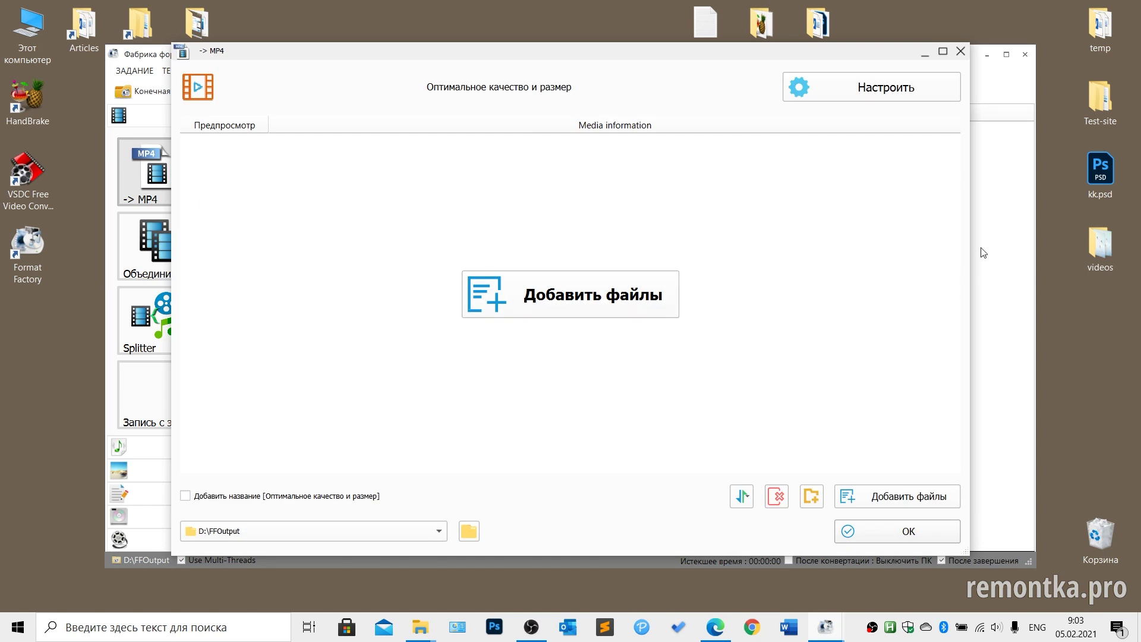
{"action": "left_click", "coordinate": [614, 297]}
{"action": "left_click_drag", "start_coordinate": [740, 297], "coordinate": [514, 217]}
{"action": "left_click", "coordinate": [942, 479]}
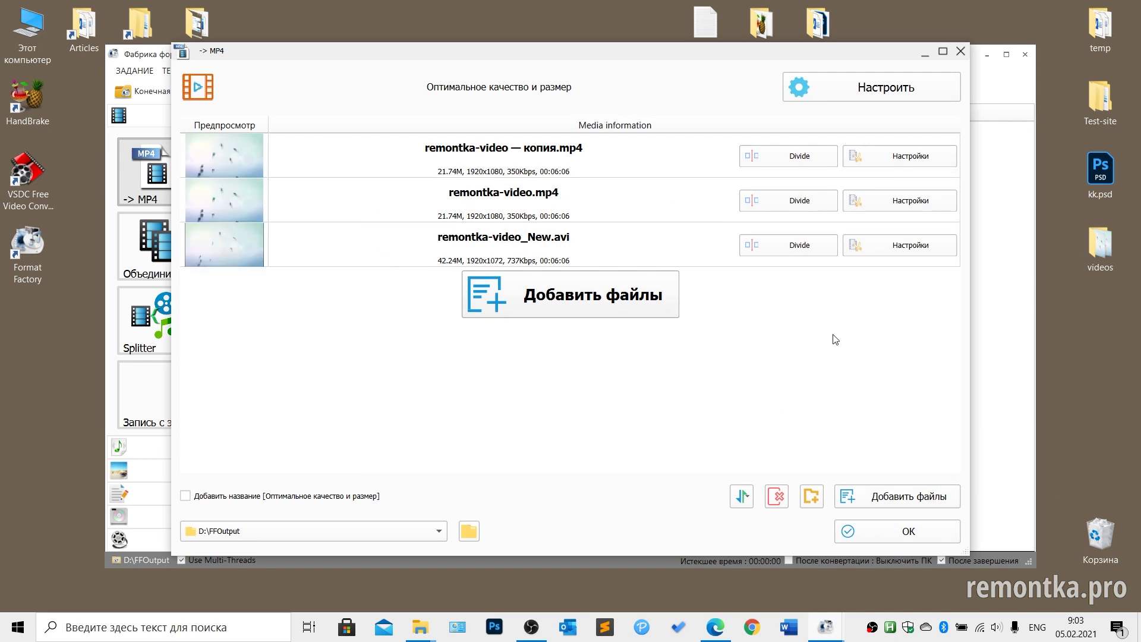
Examine the first video's audio, subtitle and clip trimming settings, and close them without changes.
{"action": "left_click", "coordinate": [901, 157]}
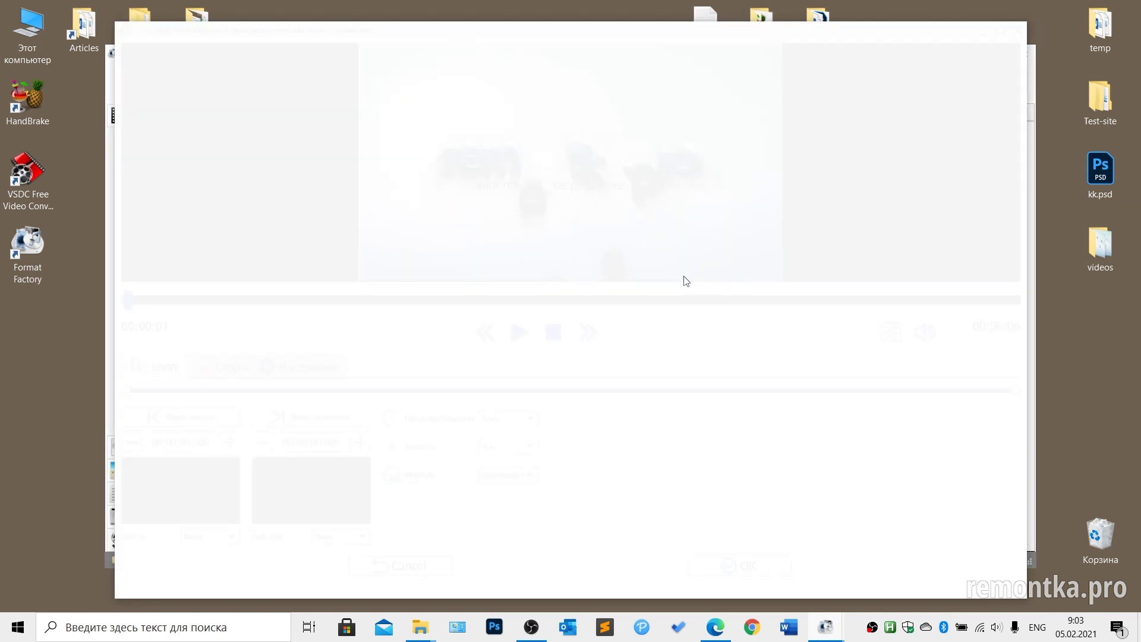
{"action": "left_click", "coordinate": [303, 369]}
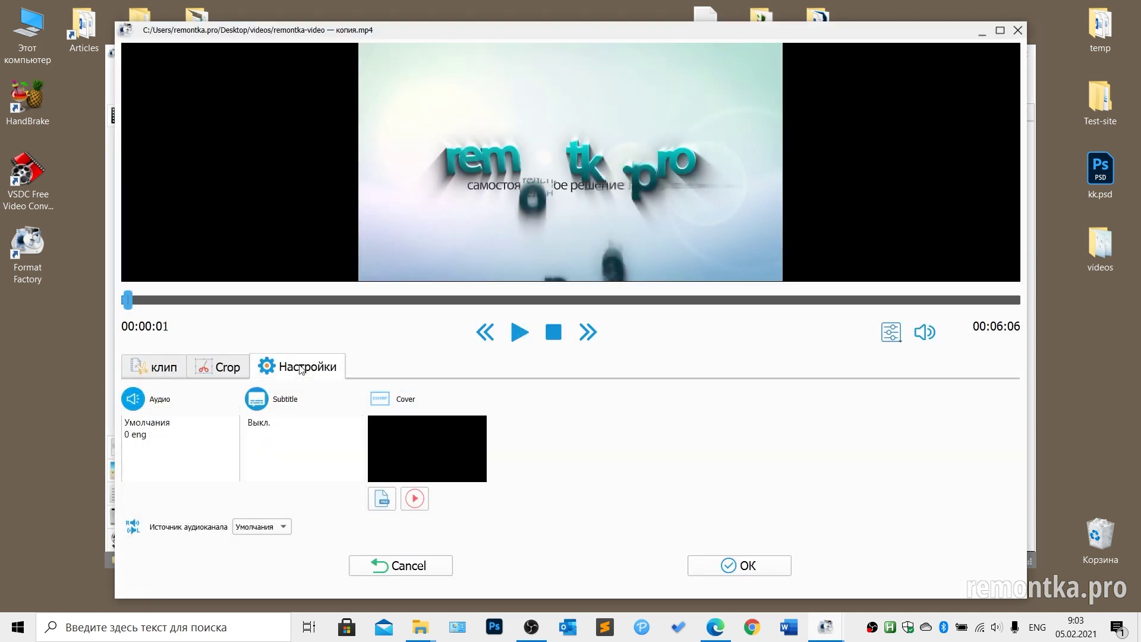
{"action": "left_click", "coordinate": [175, 366]}
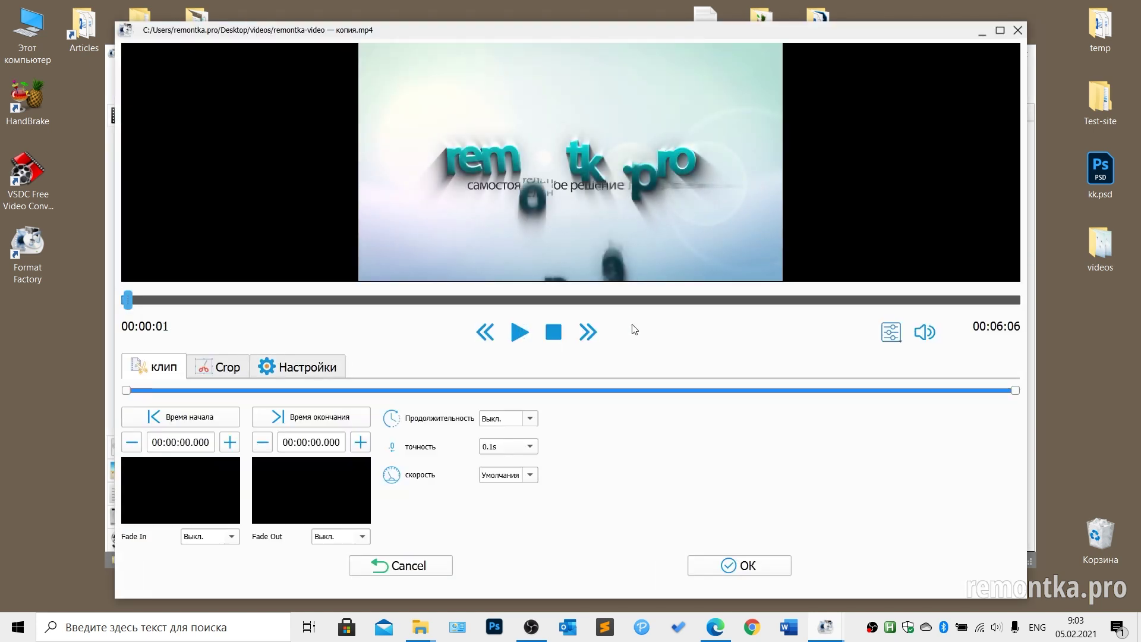
{"action": "left_click", "coordinate": [1017, 31]}
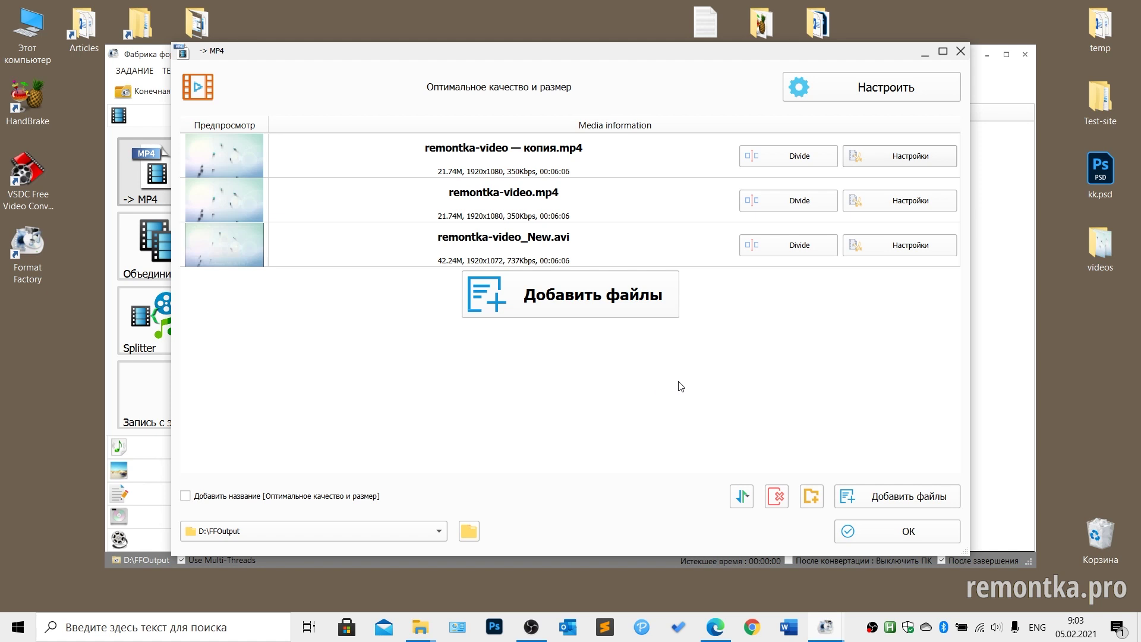
Review the MP4 output's video settings, including the video codec, and confirm the conversion job with D:\FFOutput as output folder.
{"action": "left_click", "coordinate": [868, 92]}
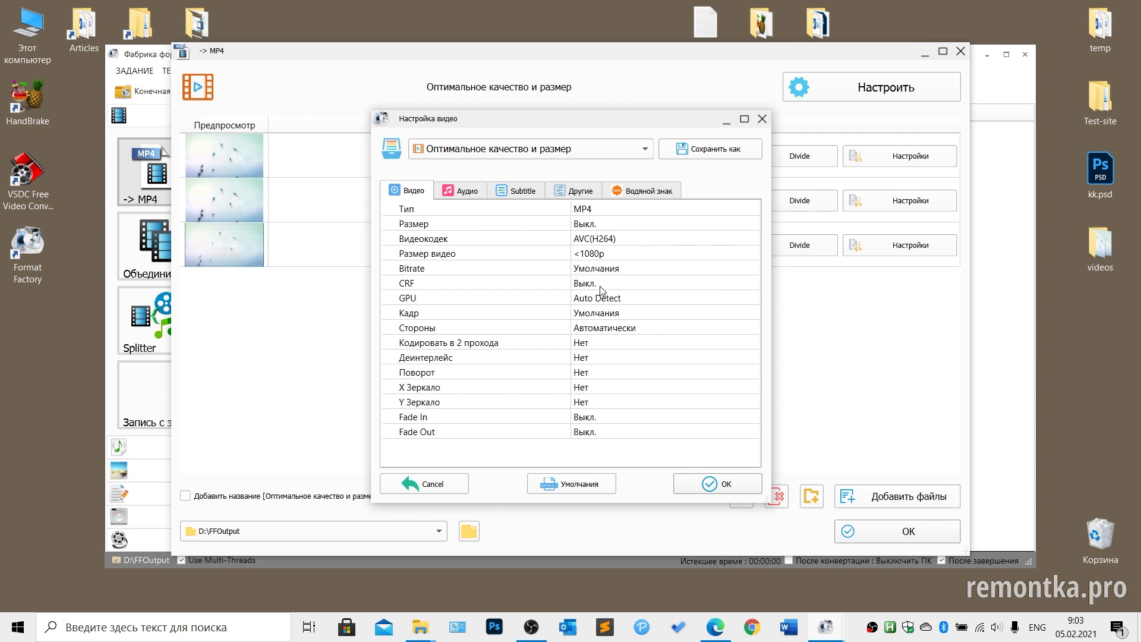
{"action": "left_click", "coordinate": [597, 240]}
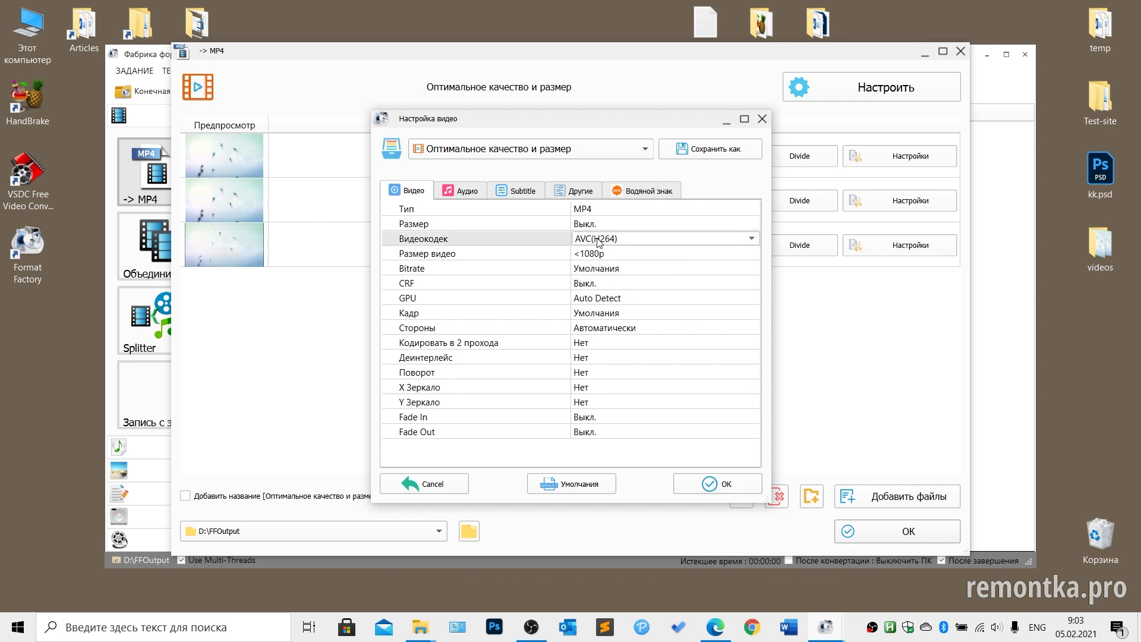
{"action": "left_click", "coordinate": [762, 119]}
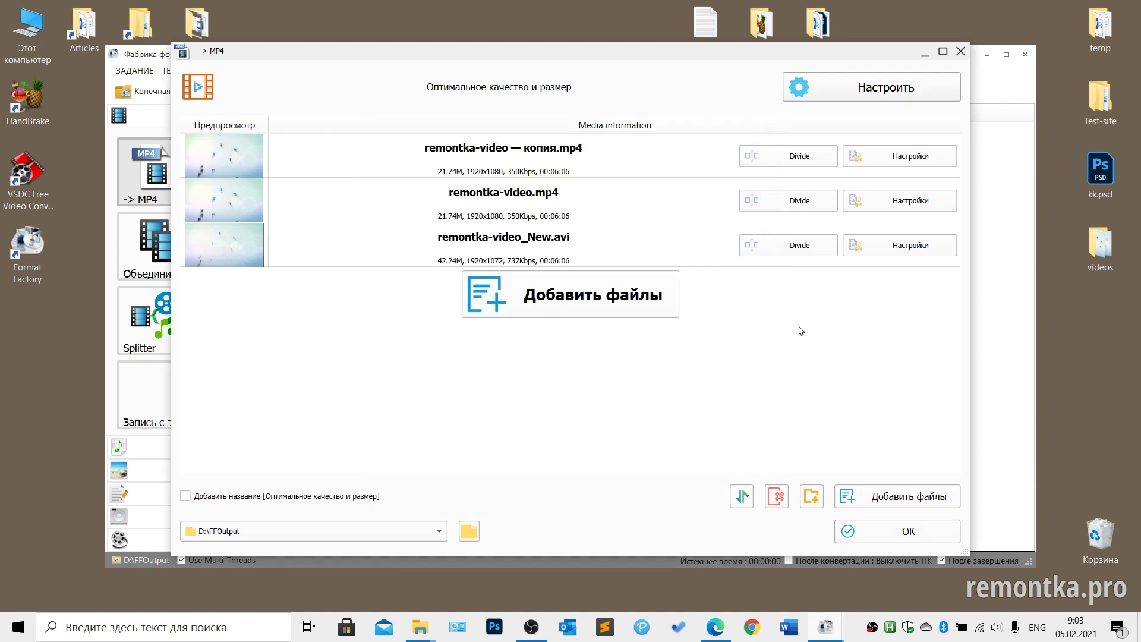
{"action": "left_click", "coordinate": [908, 531]}
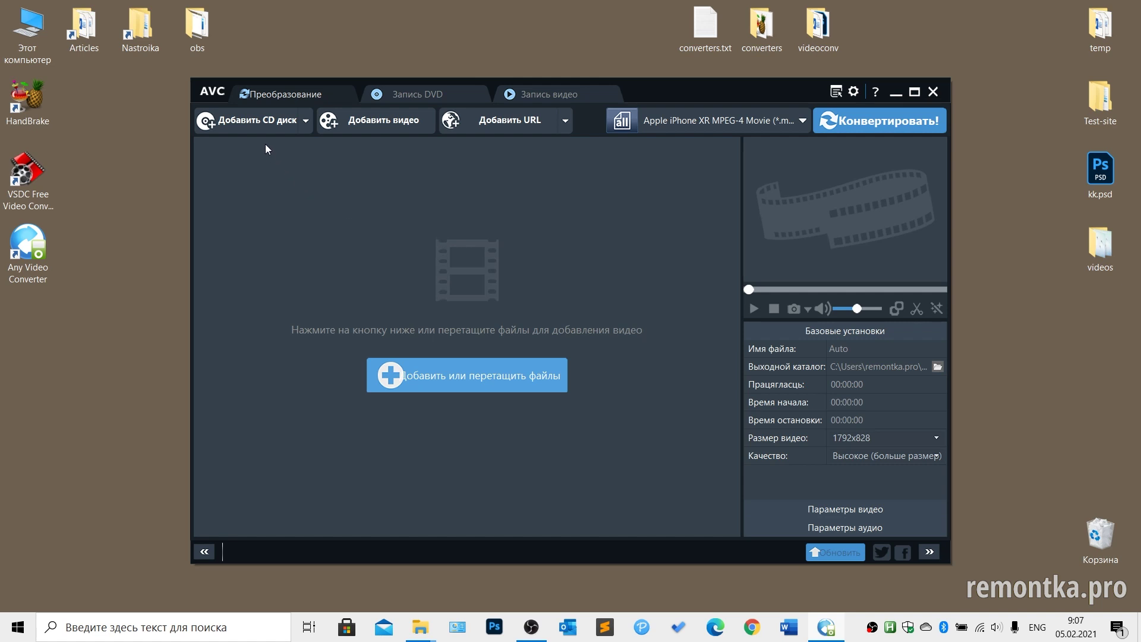
In Any Video Converter, add all three remontka-video files from the desktop's videos folder.
{"action": "left_click", "coordinate": [482, 374]}
{"action": "left_click", "coordinate": [242, 190]}
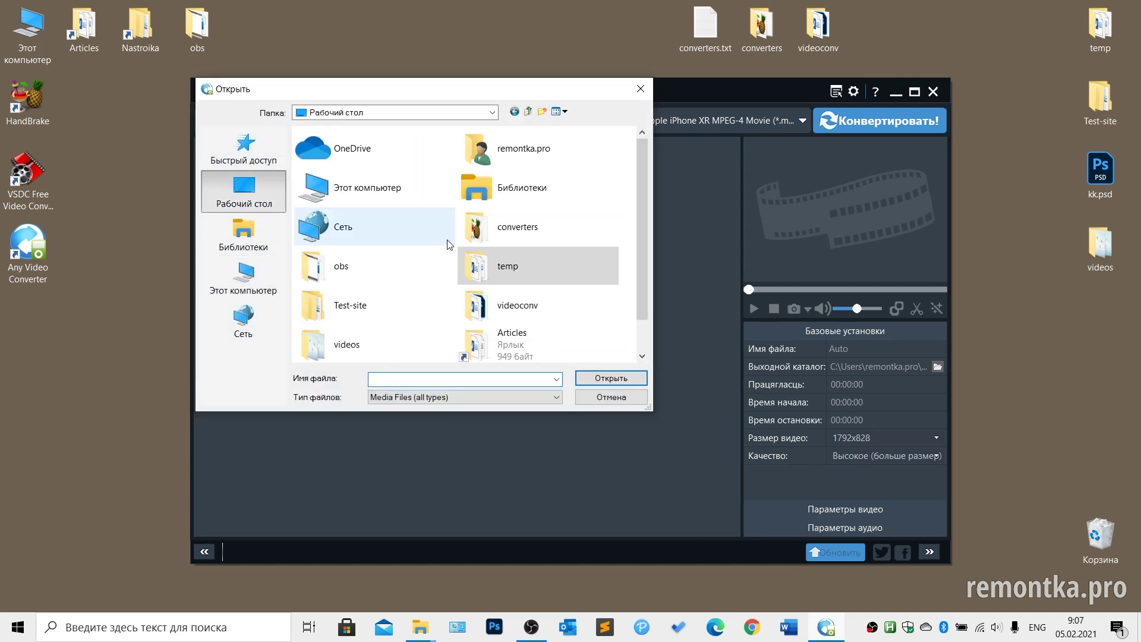
{"action": "double_click", "coordinate": [344, 356]}
{"action": "left_click_drag", "start_coordinate": [568, 294], "coordinate": [297, 130]}
{"action": "left_click", "coordinate": [611, 378]}
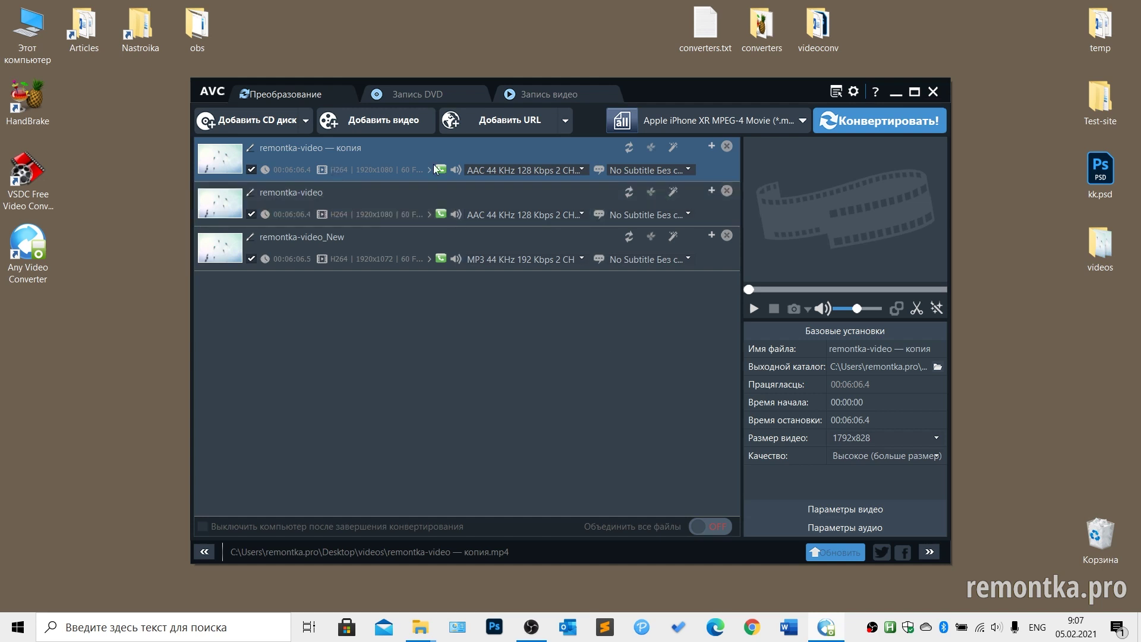
Examine the available output profiles for the selected video, and close the list without choosing another profile.
{"action": "left_click", "coordinate": [777, 123]}
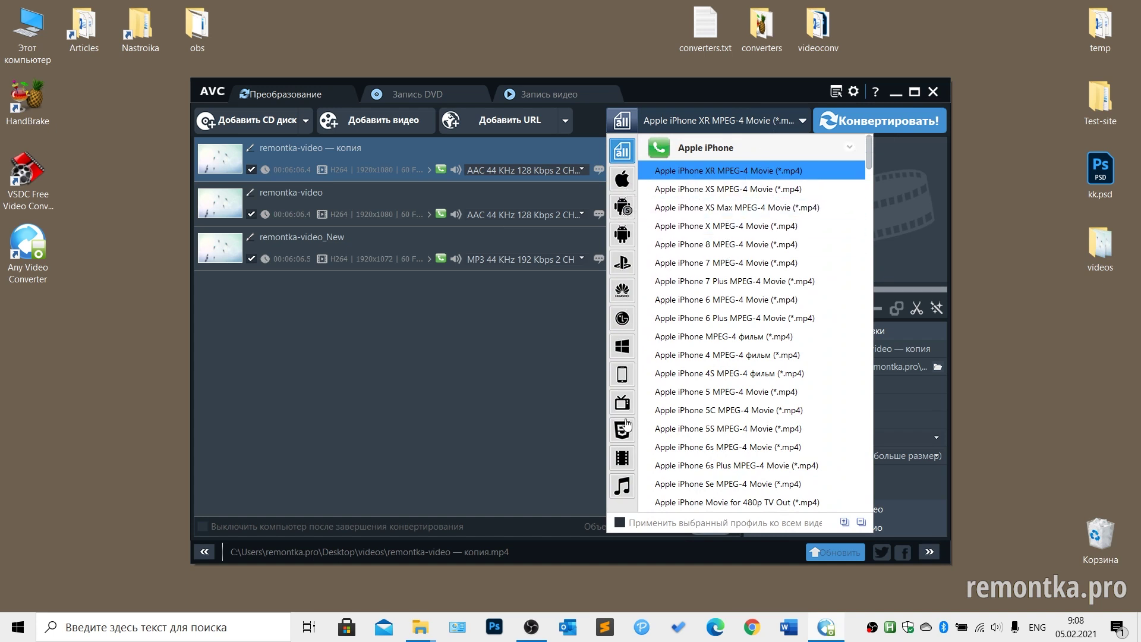
{"action": "left_click", "coordinate": [457, 401]}
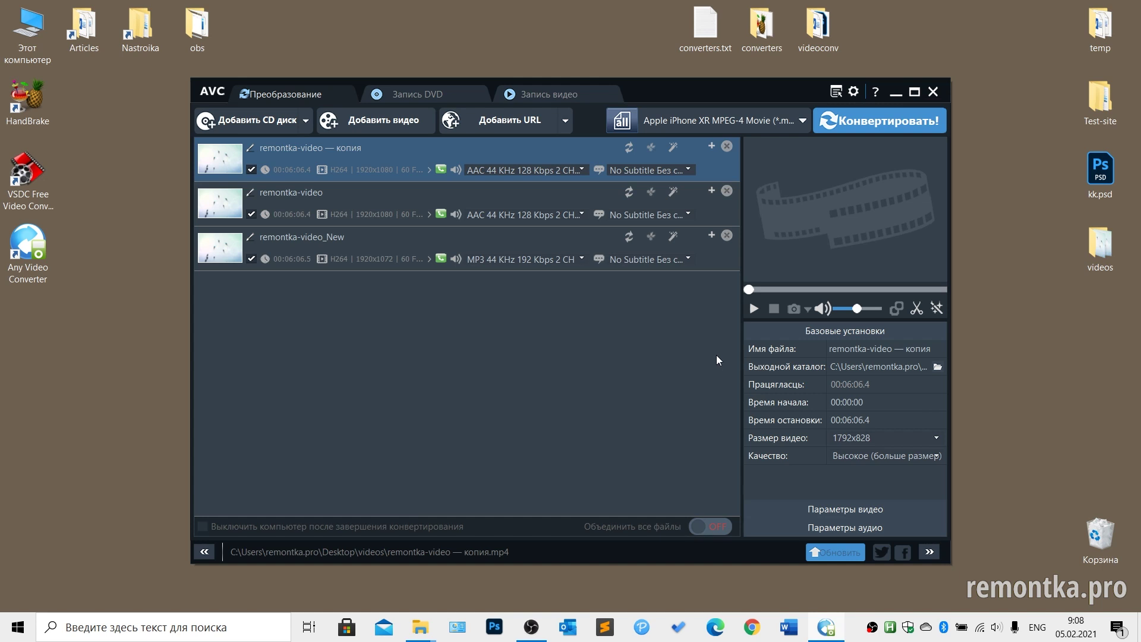
Examine the program's general and video options, including the GPU acceleration settings, and cancel without changes.
{"action": "left_click", "coordinate": [853, 94]}
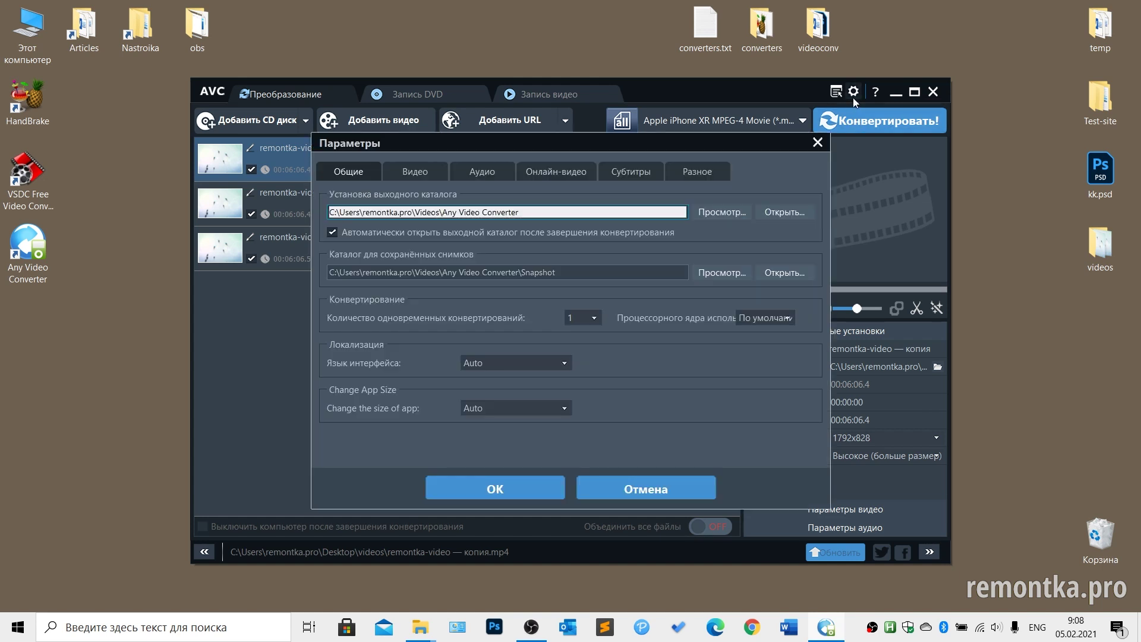
{"action": "left_click", "coordinate": [415, 174]}
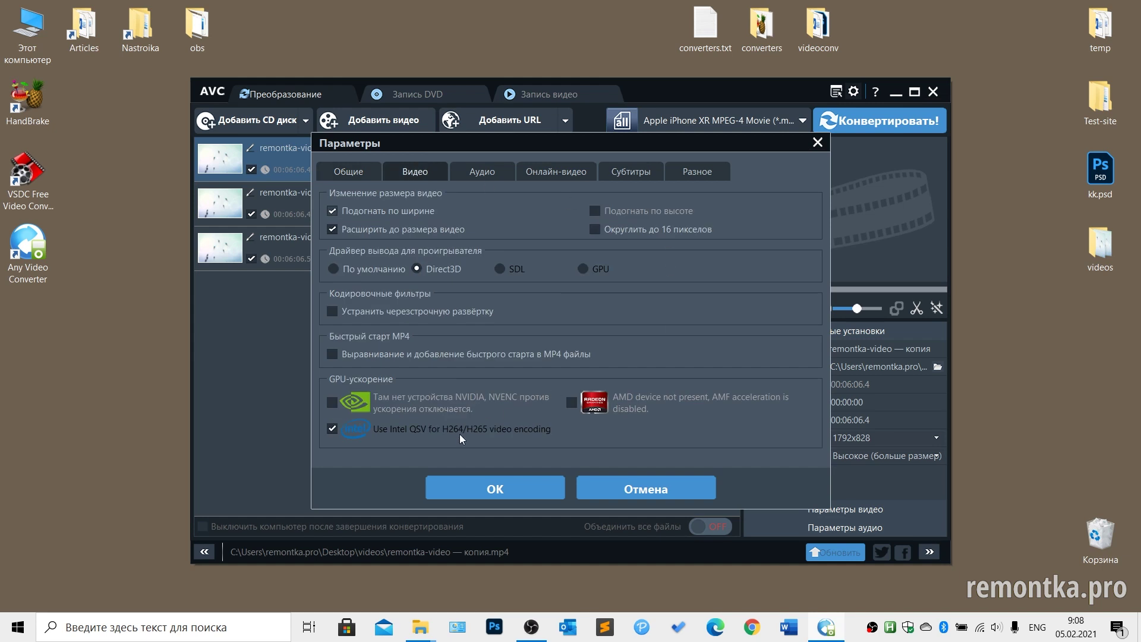
{"action": "left_click", "coordinate": [629, 488]}
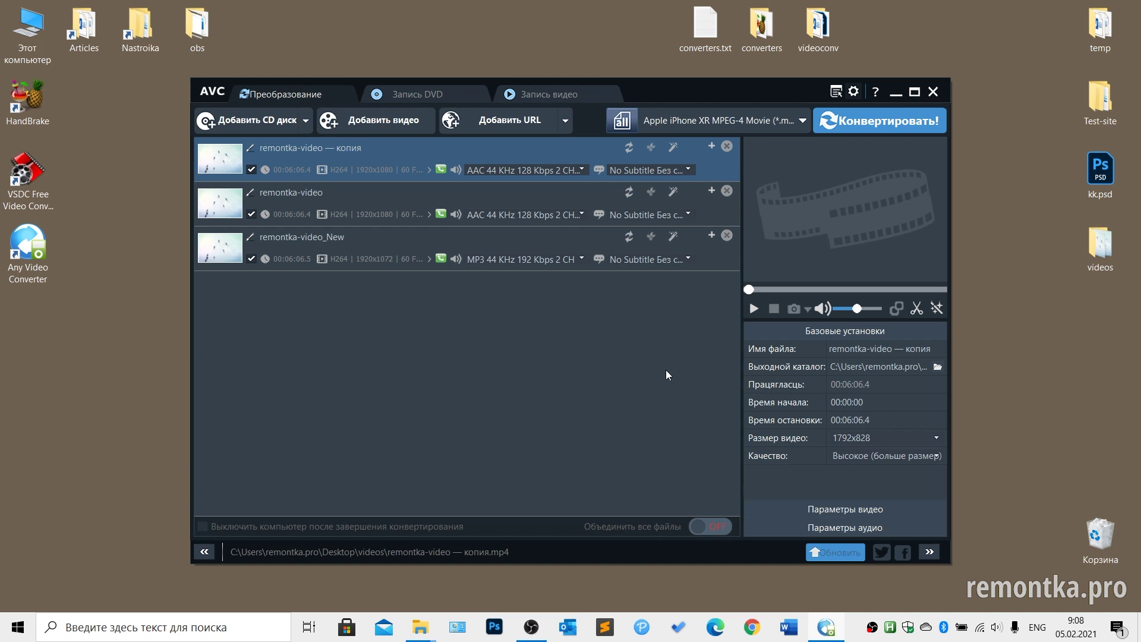
Close Any Video Converter and select the HandBrake shortcut on the desktop.
{"action": "left_click", "coordinate": [933, 91]}
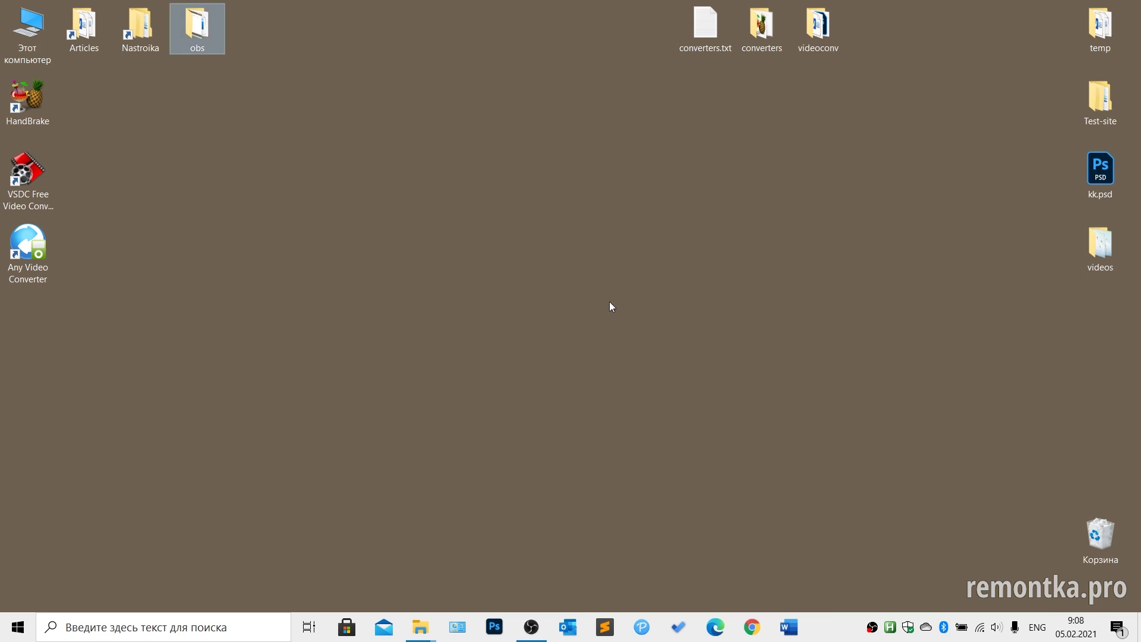
{"action": "key", "text": "h"}
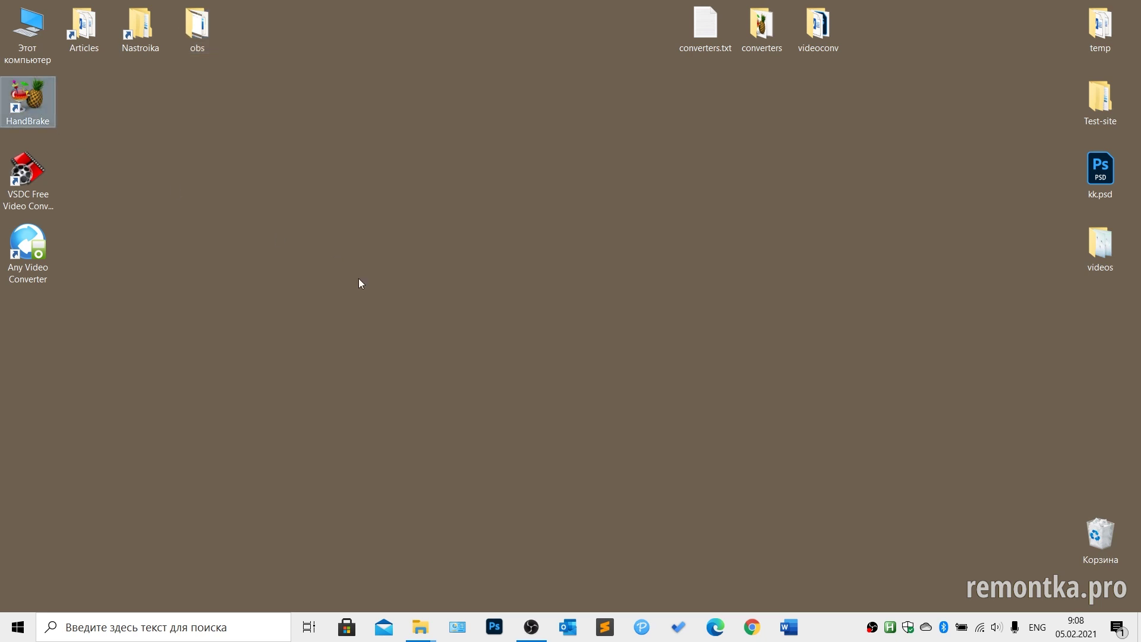